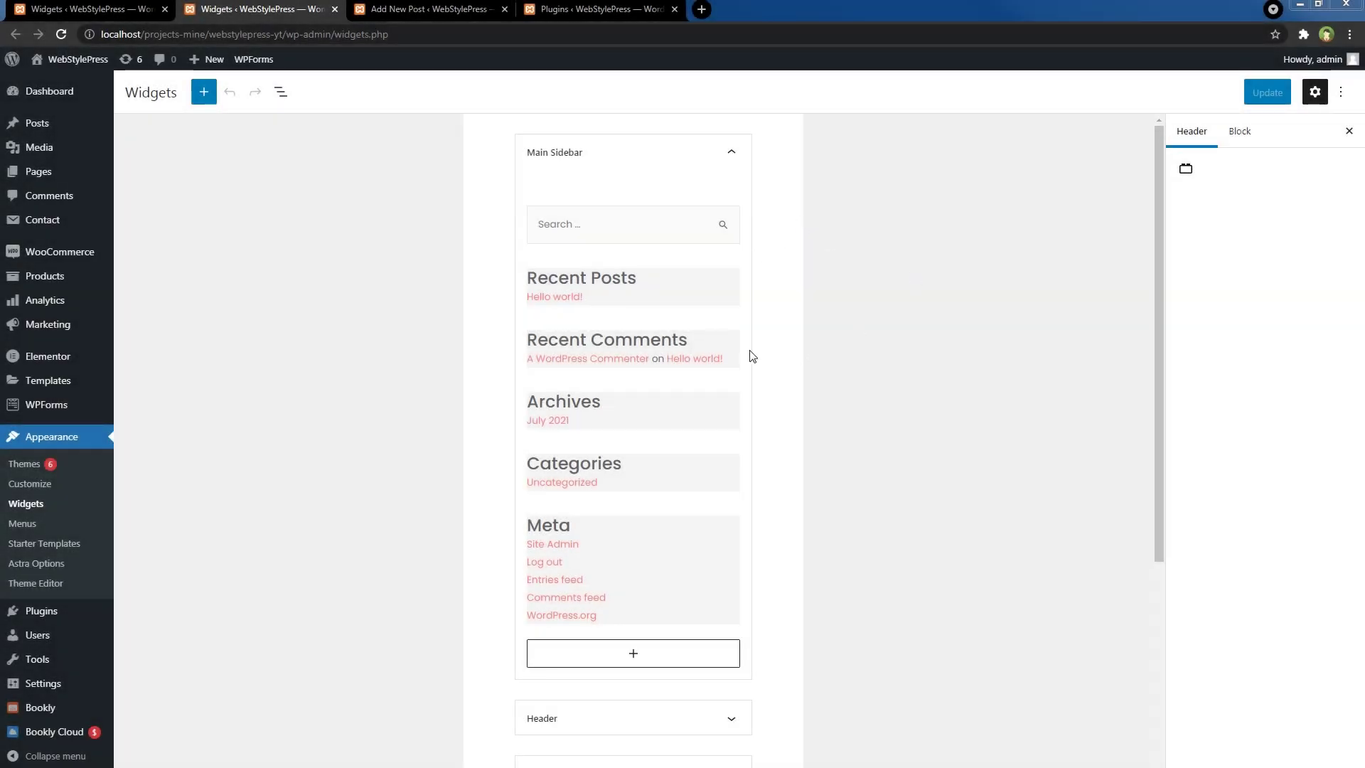
# Browse the block-based Widgets page without adding a block, then go to the empty new post.
pyautogui.moveTo(1158, 326)
pyautogui.mouseDown()
pyautogui.moveTo(1167, 564)
pyautogui.moveTo(1166, 307)
pyautogui.mouseUp()
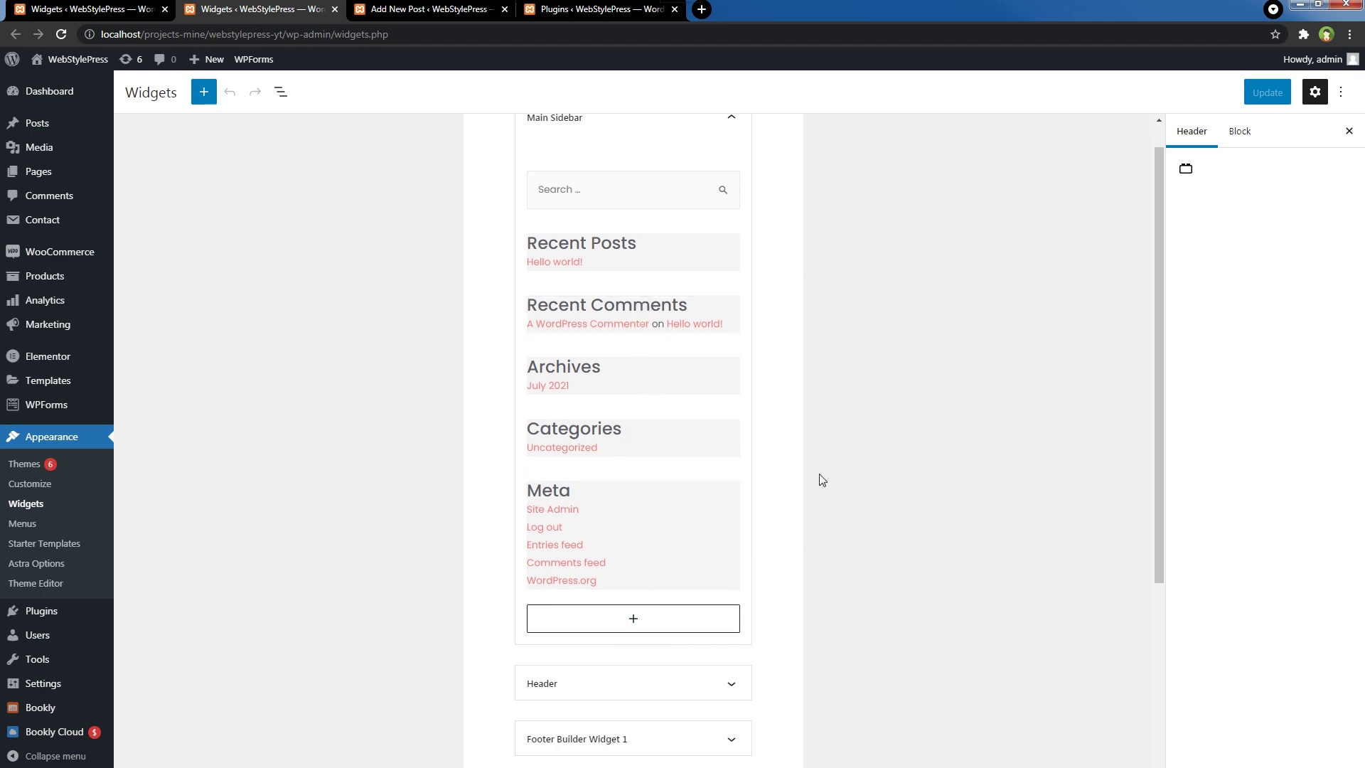
pyautogui.scroll(-3, 695, 530)
pyautogui.click(632, 408)
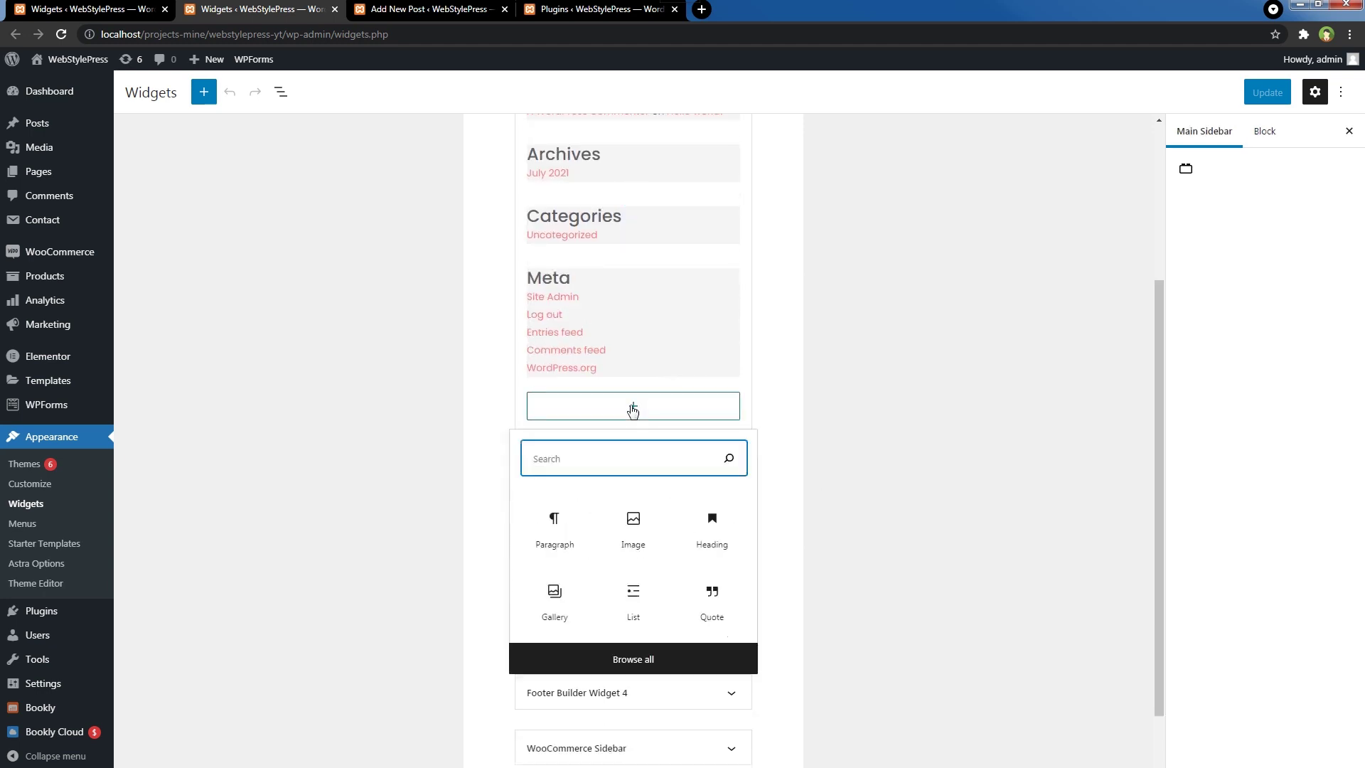
pyautogui.click(632, 410)
pyautogui.scroll(3, 778, 411)
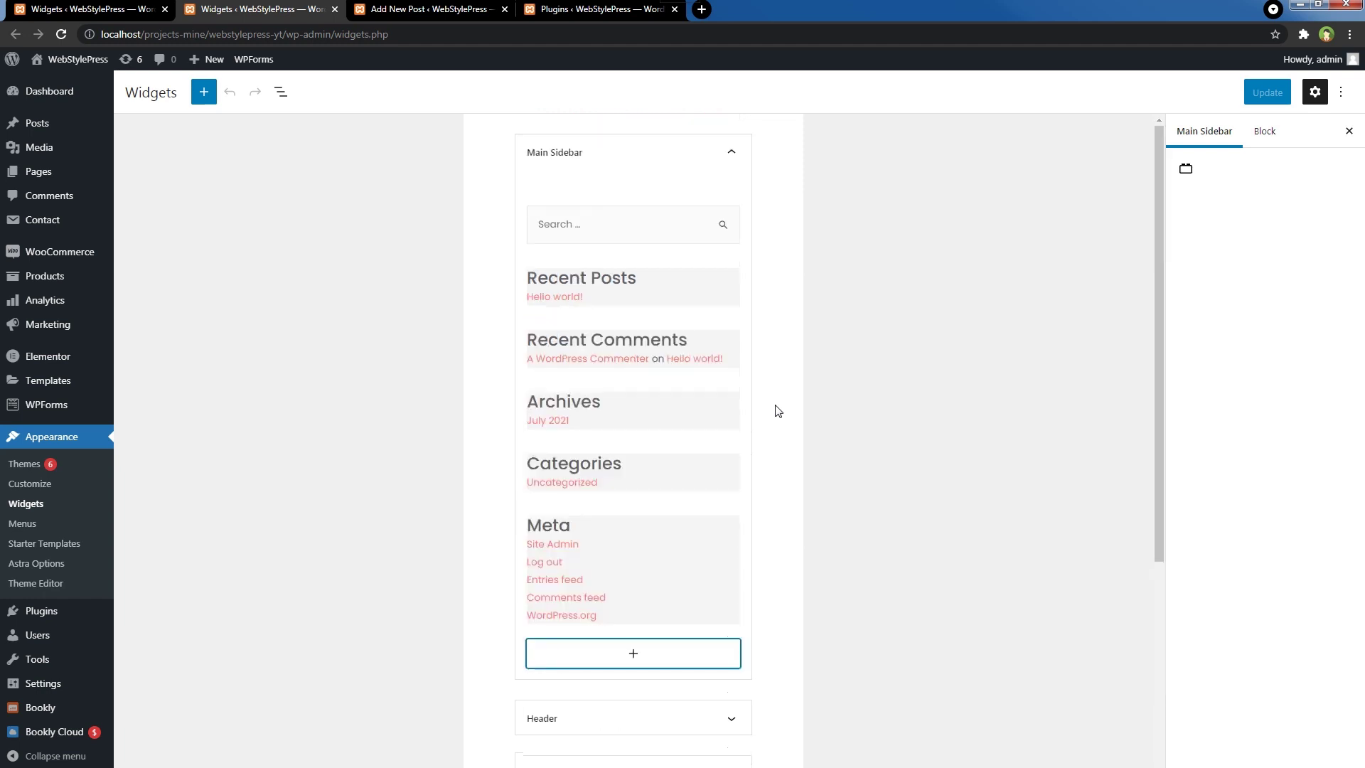
pyautogui.click(426, 10)
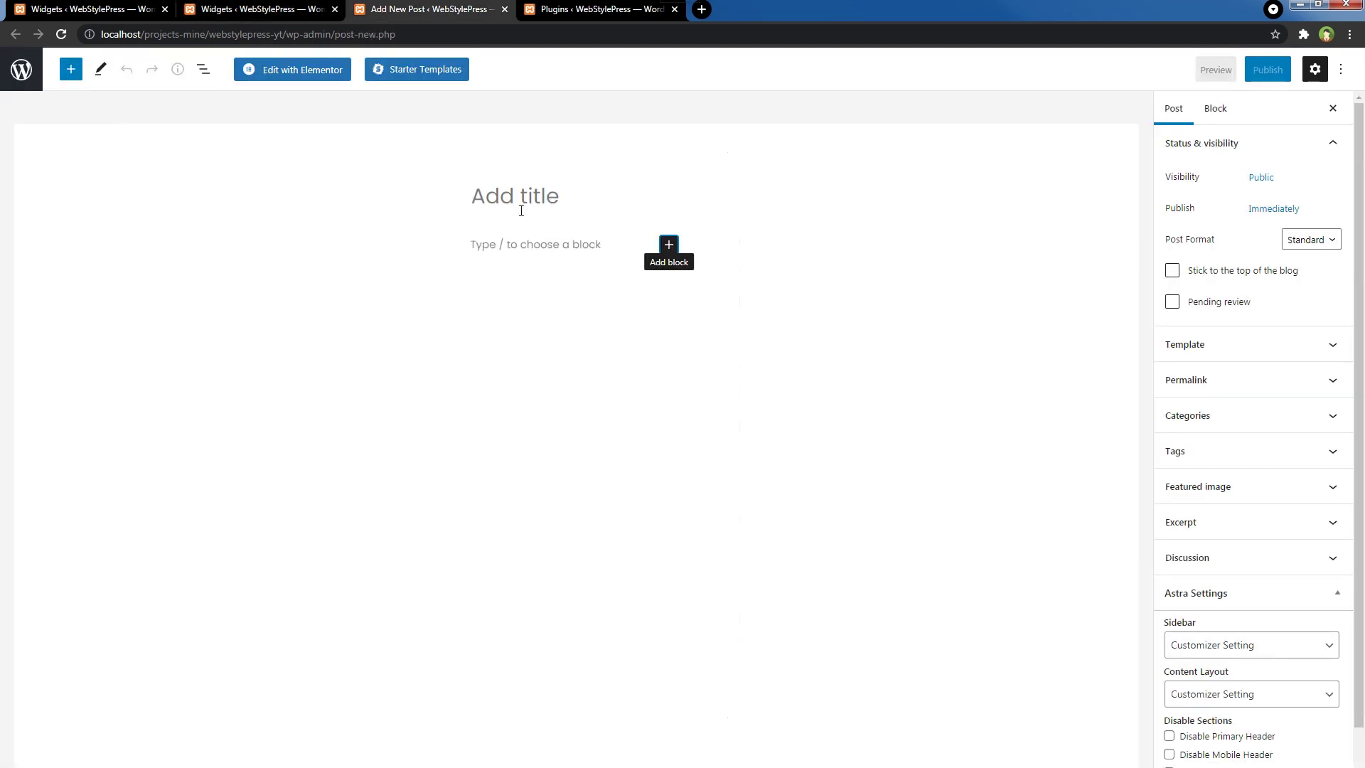
pyautogui.click(667, 244)
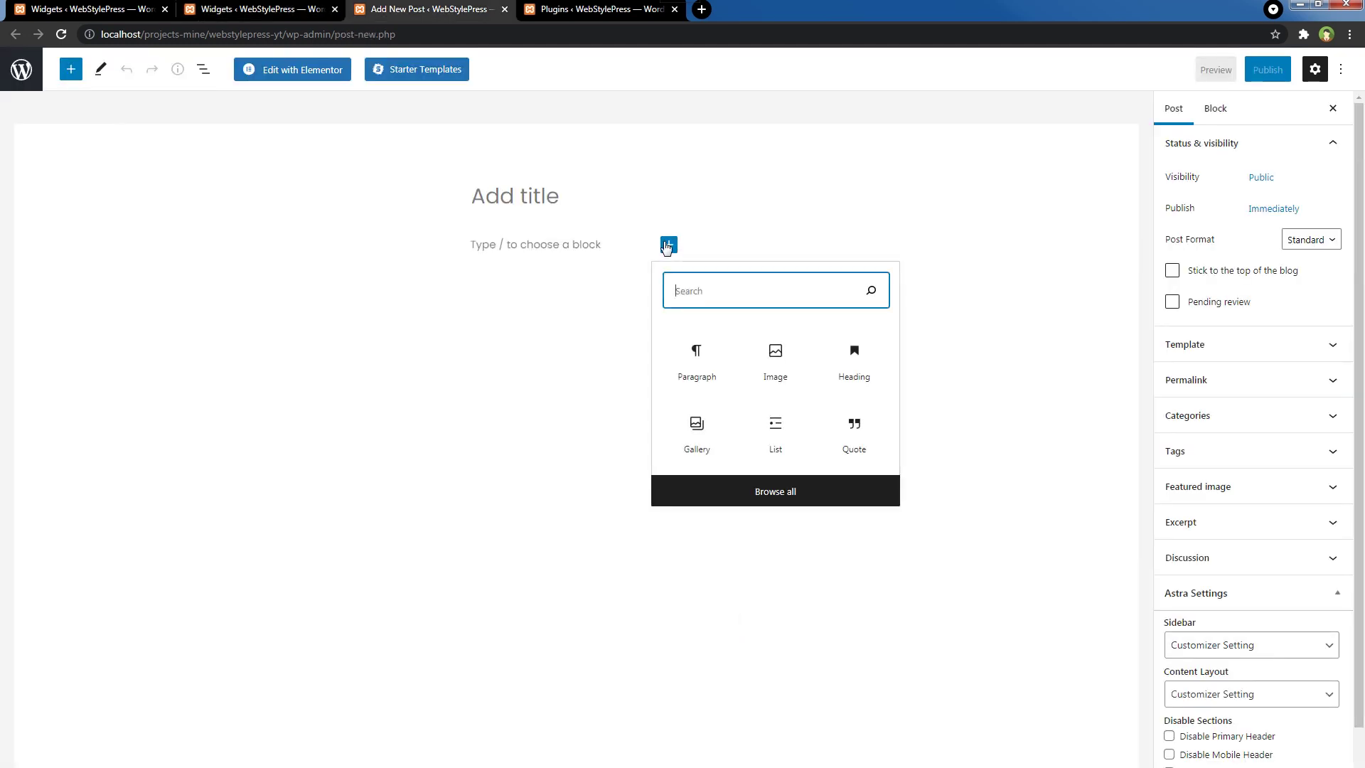
pyautogui.click(668, 246)
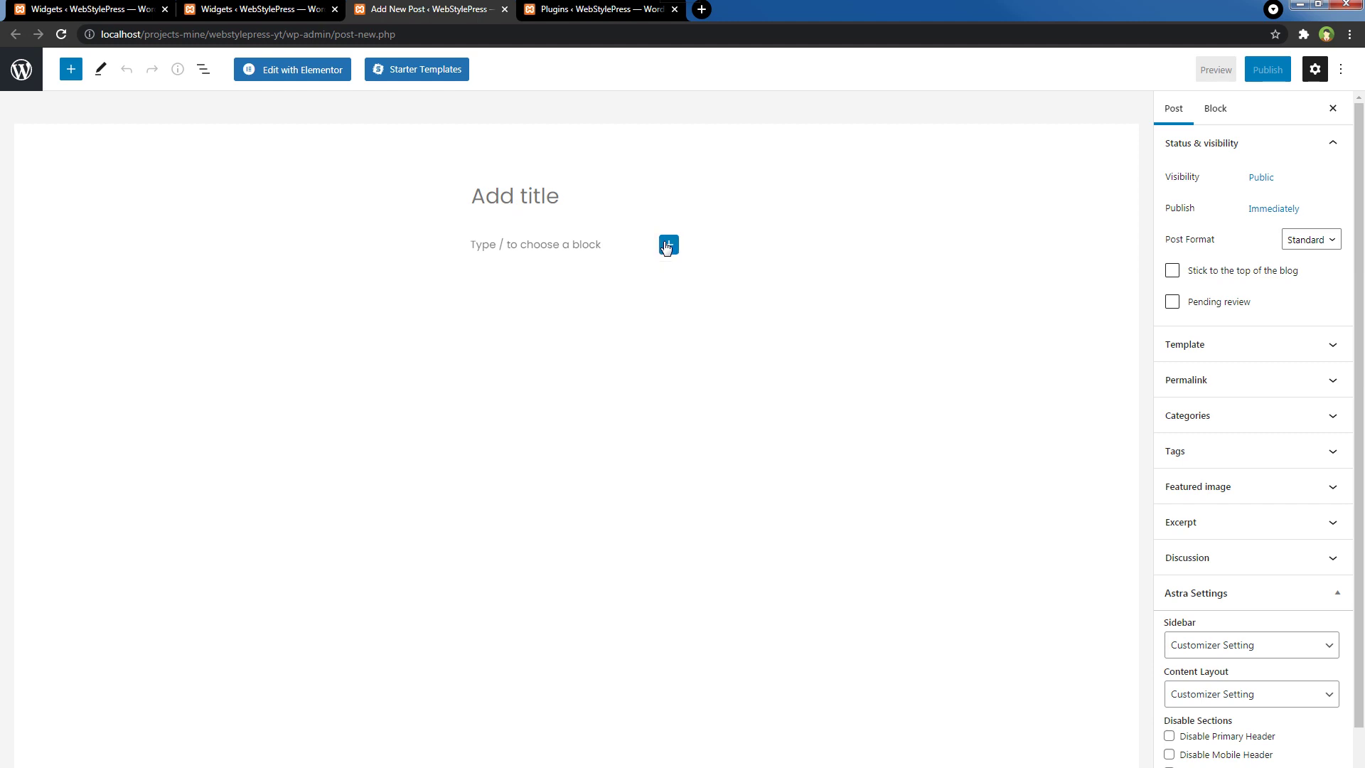
pyautogui.click(546, 208)
pyautogui.click(617, 15)
# Install and activate the Classic Editor plugin from Plugins > Add New, then view its settings.
pyautogui.click(20, 511)
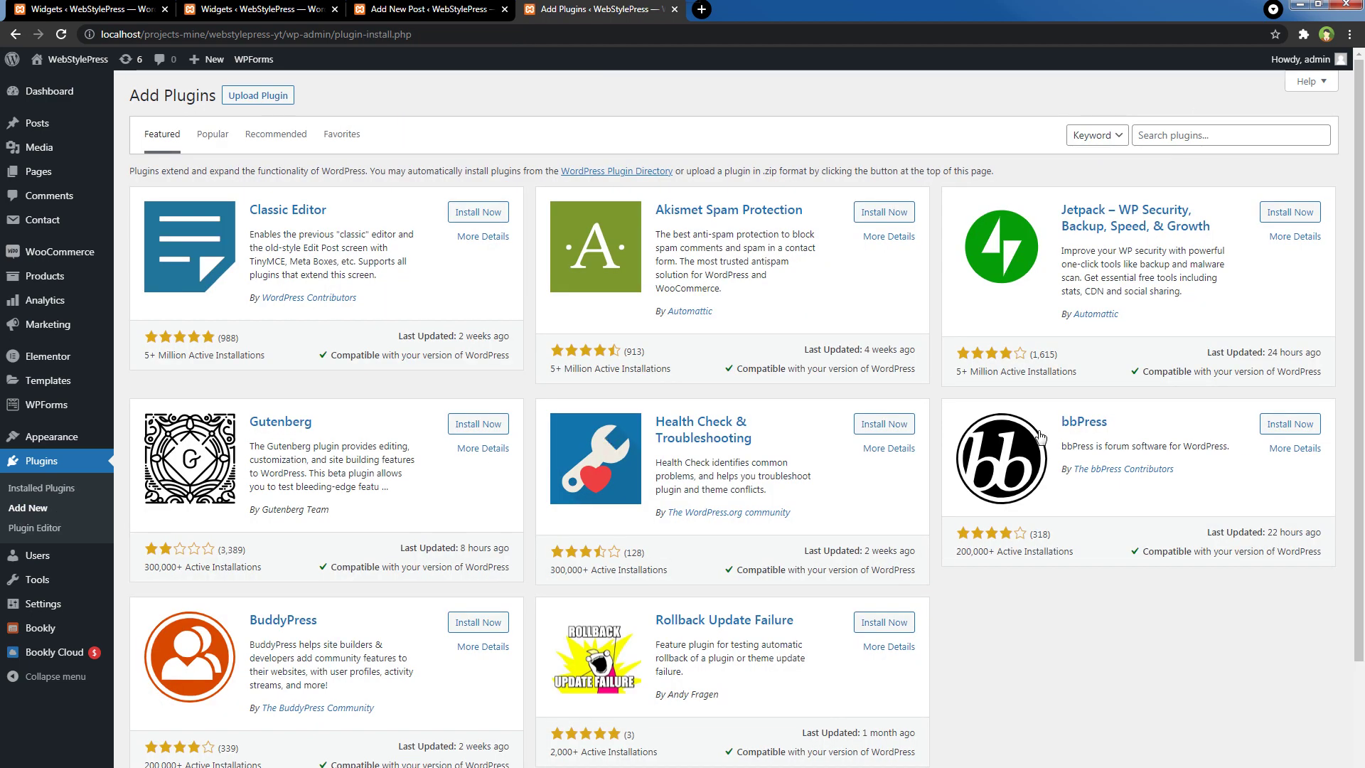
pyautogui.click(1155, 132)
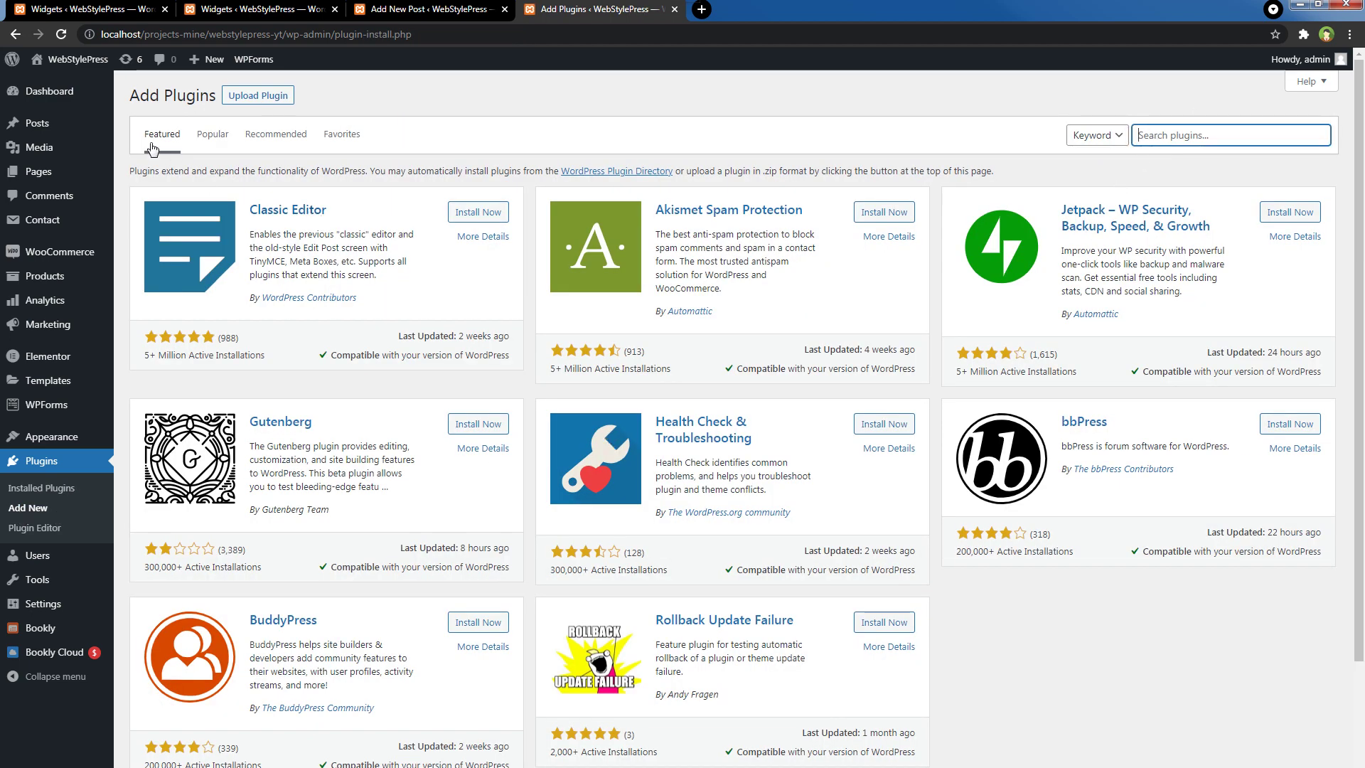
pyautogui.click(494, 212)
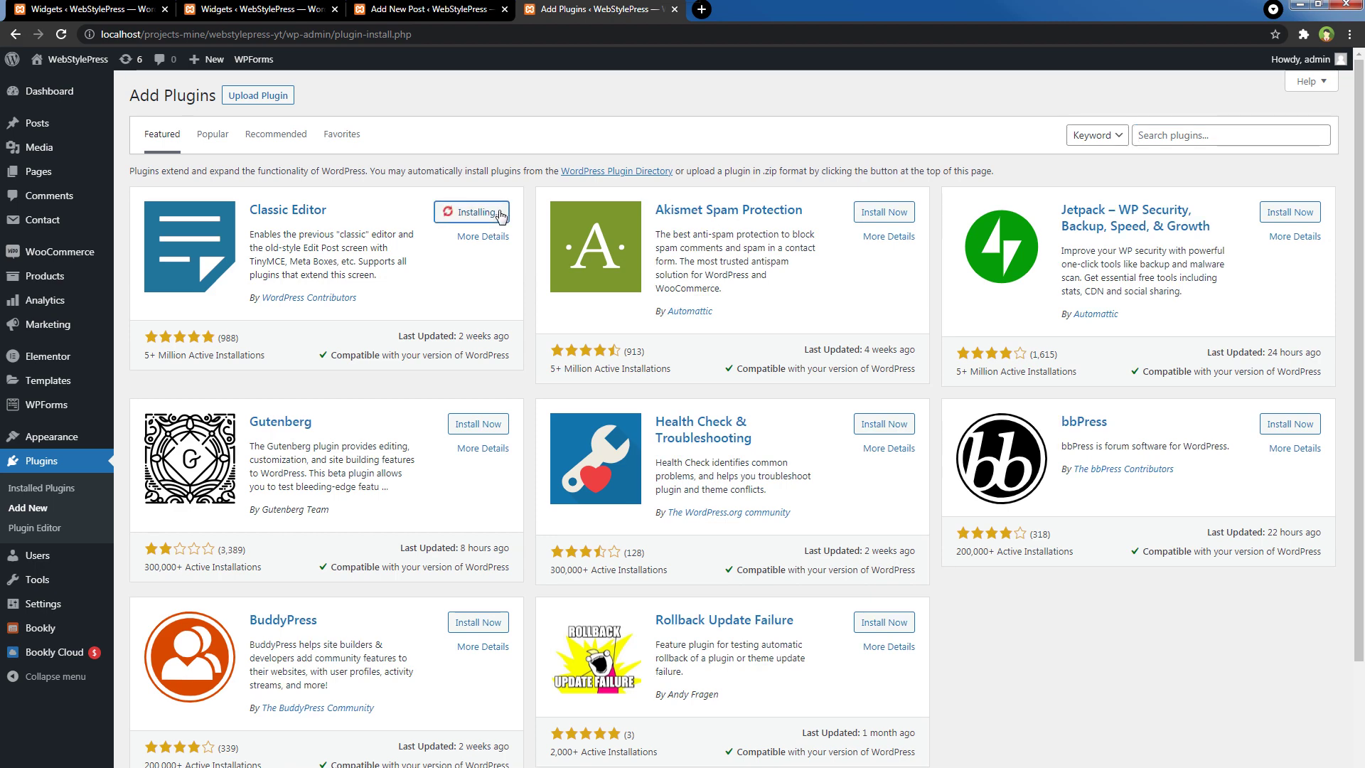
pyautogui.click(499, 213)
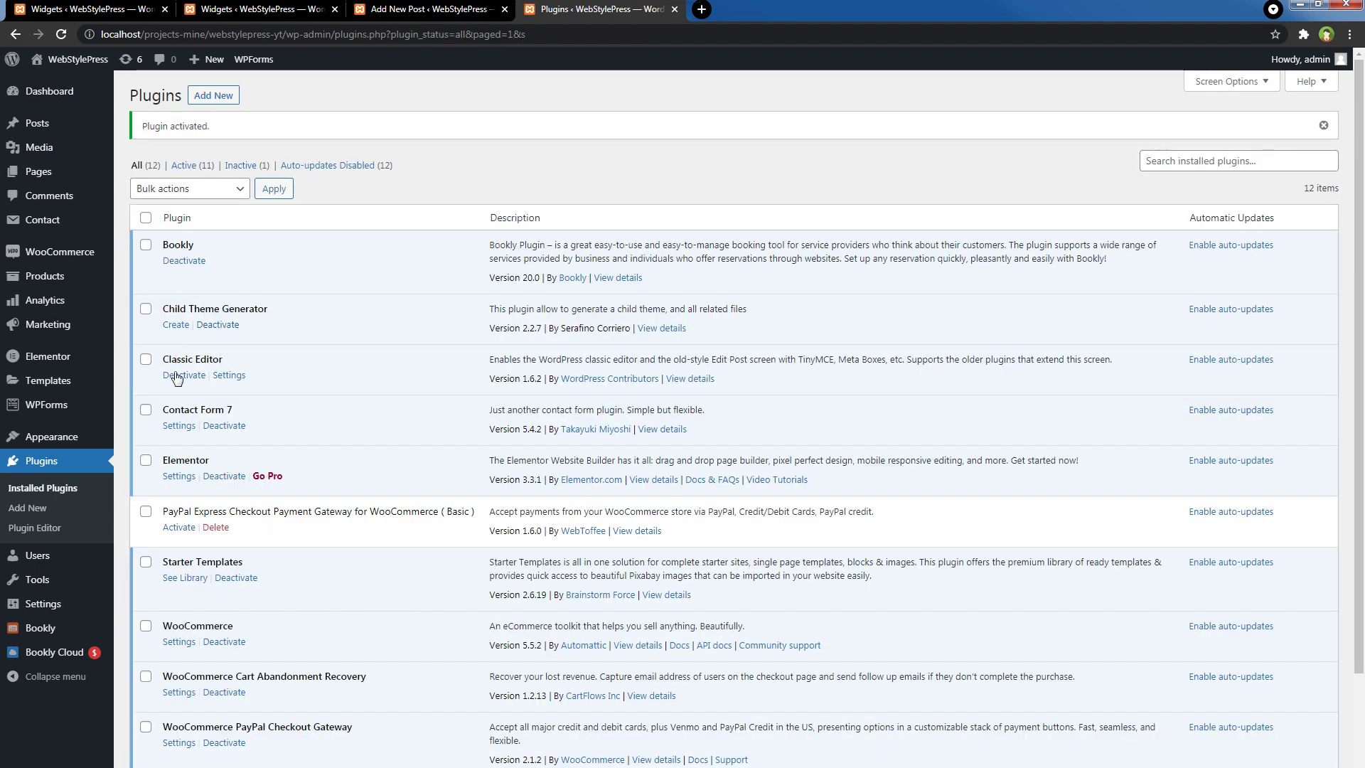
pyautogui.click(235, 376)
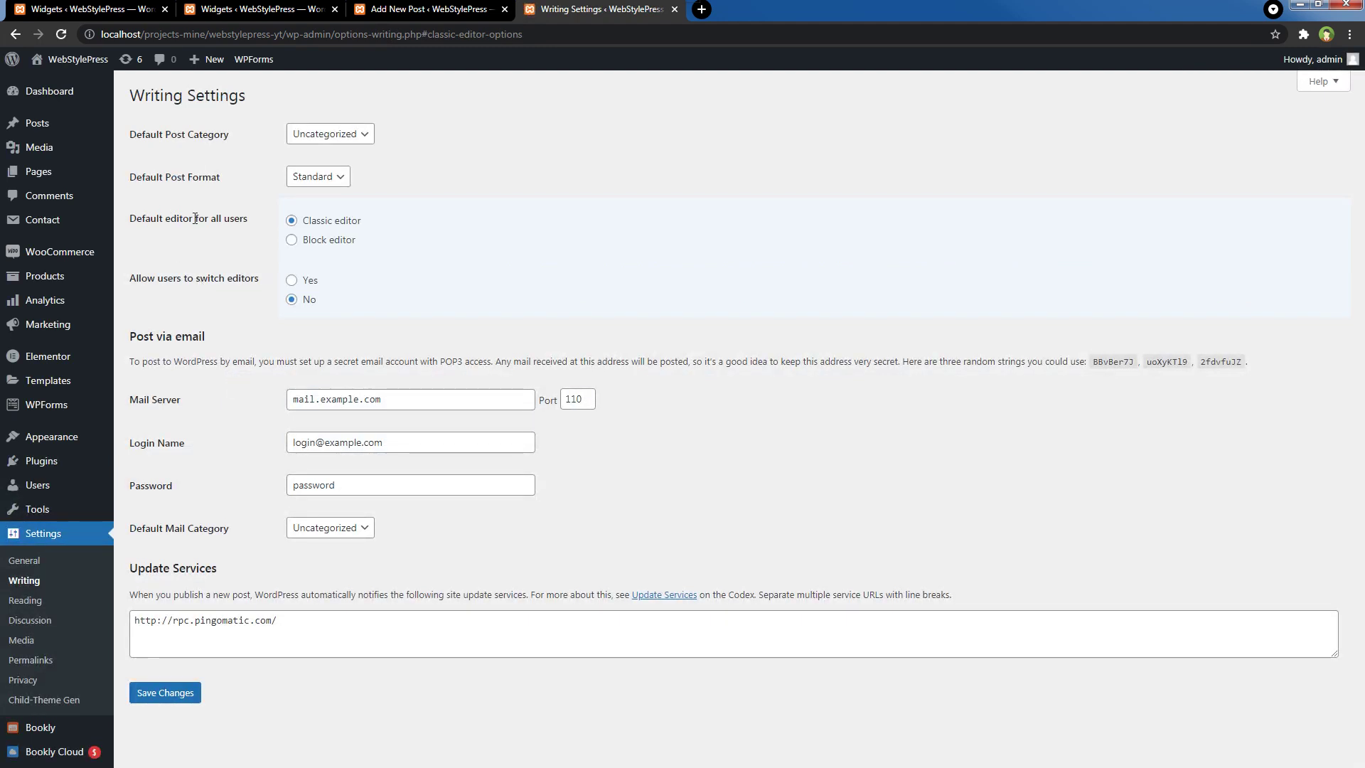
pyautogui.moveTo(171, 218); pyautogui.dragTo(249, 219)
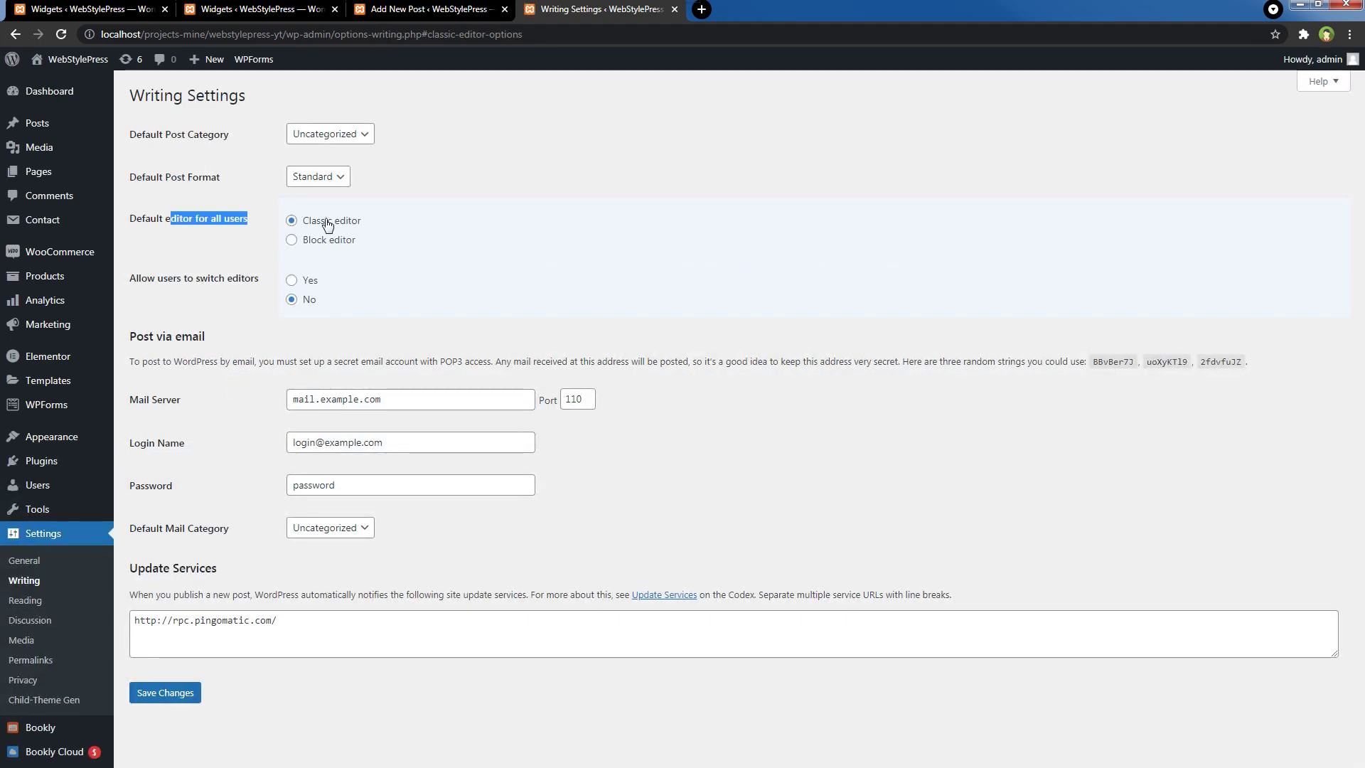
pyautogui.moveTo(158, 279); pyautogui.dragTo(258, 280)
pyautogui.click(260, 280)
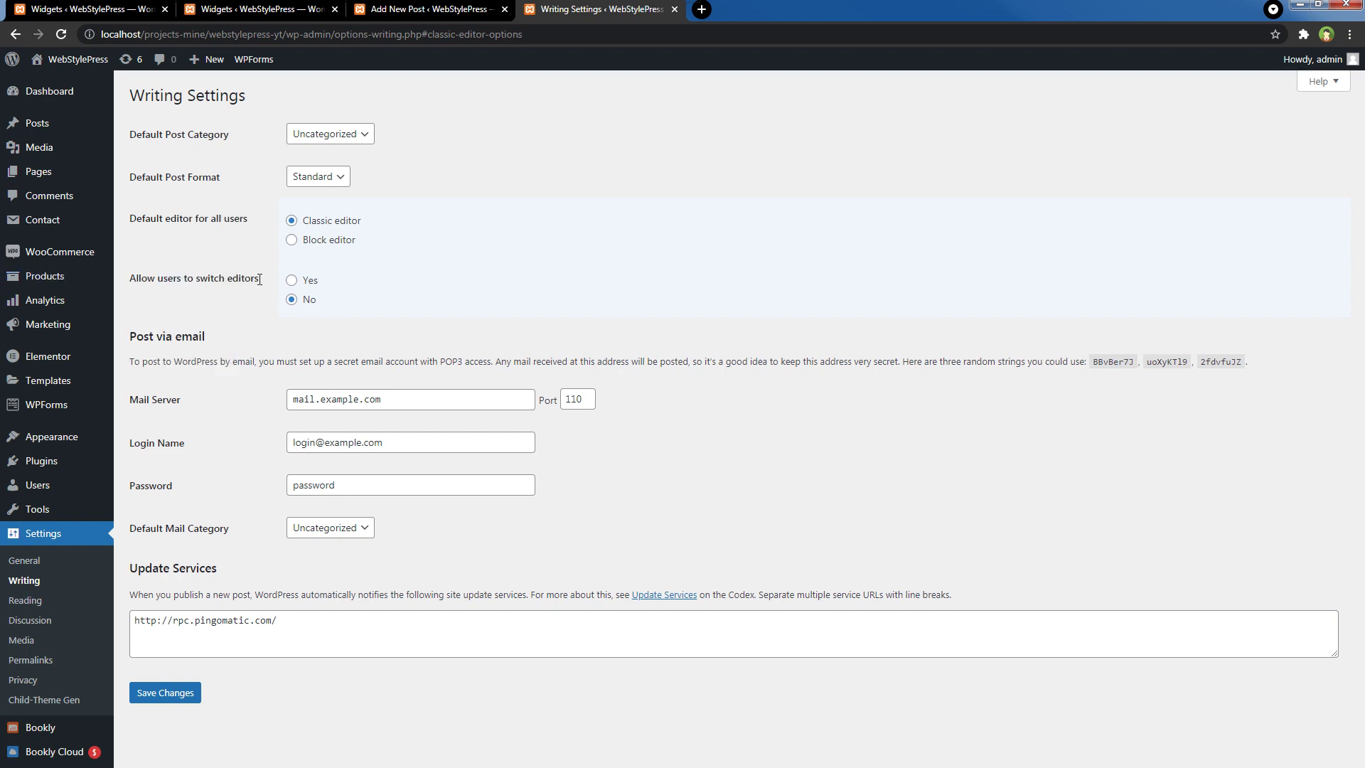
pyautogui.press('F5')
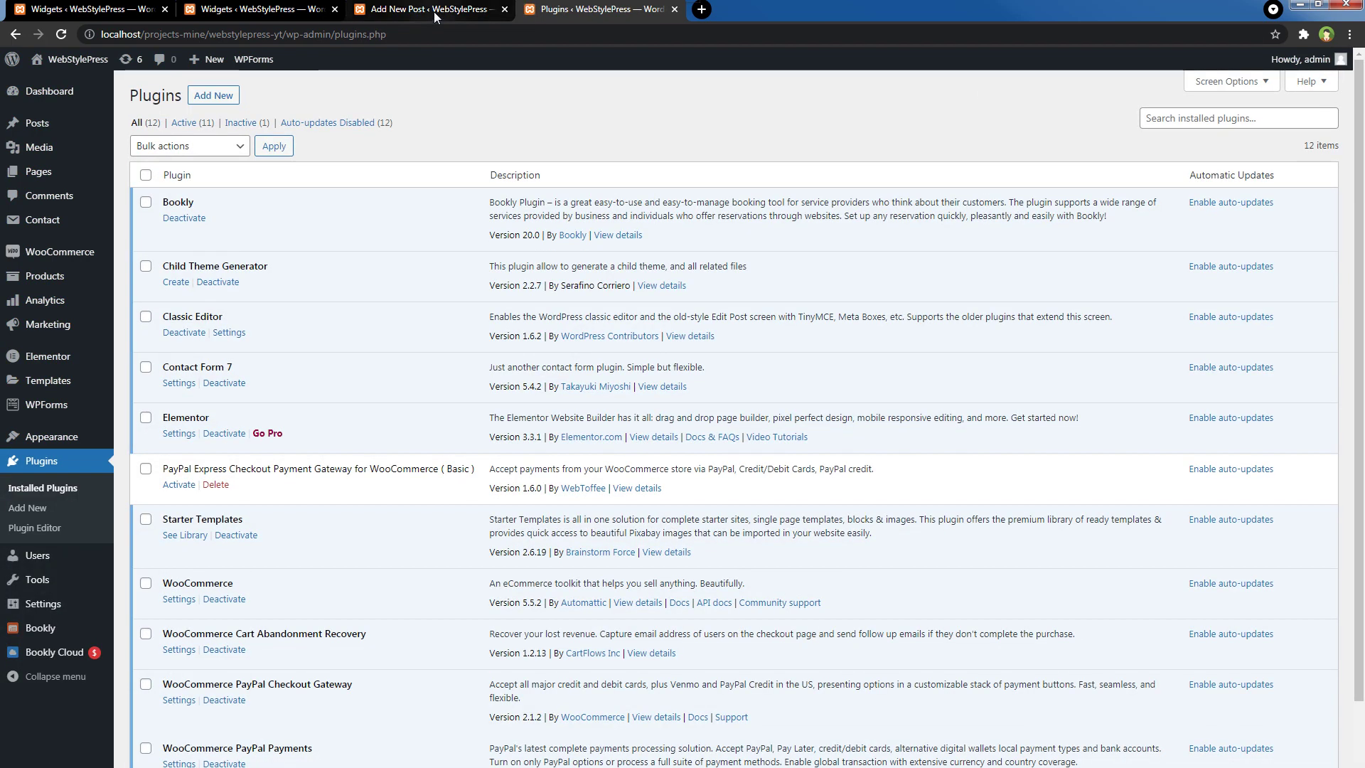
pyautogui.click(434, 11)
# Reload the new post so it loads in the classic editor and try its Text and Visual tabs.
pyautogui.press('F5')
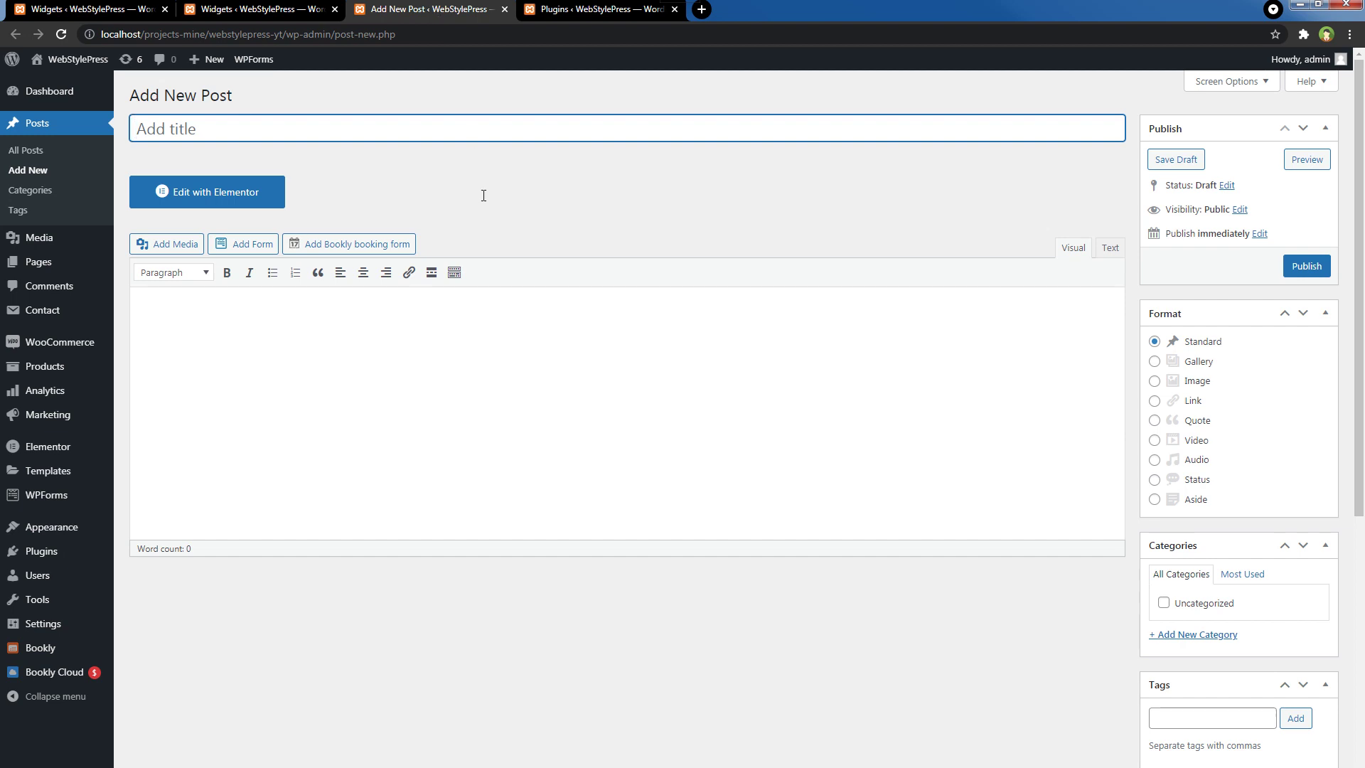
pyautogui.click(488, 308)
pyautogui.click(1110, 248)
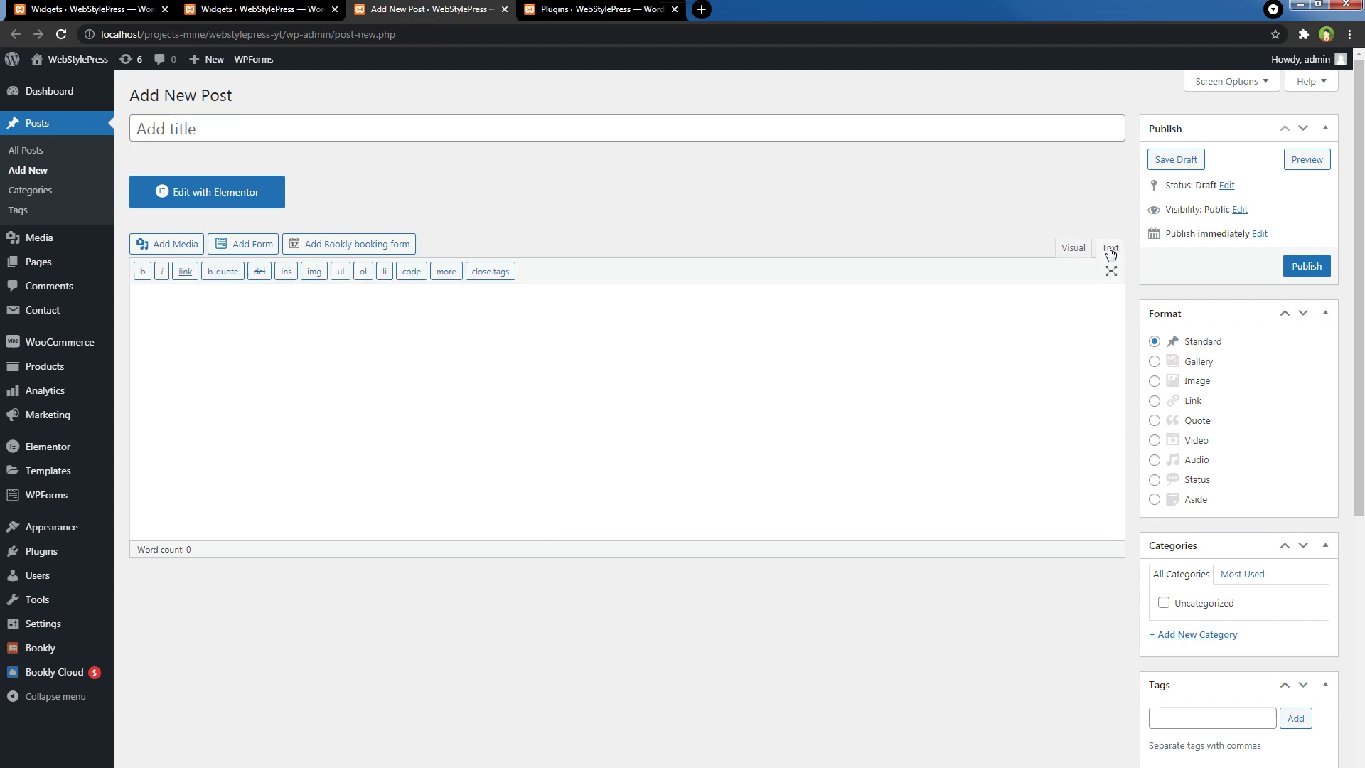
pyautogui.click(1075, 248)
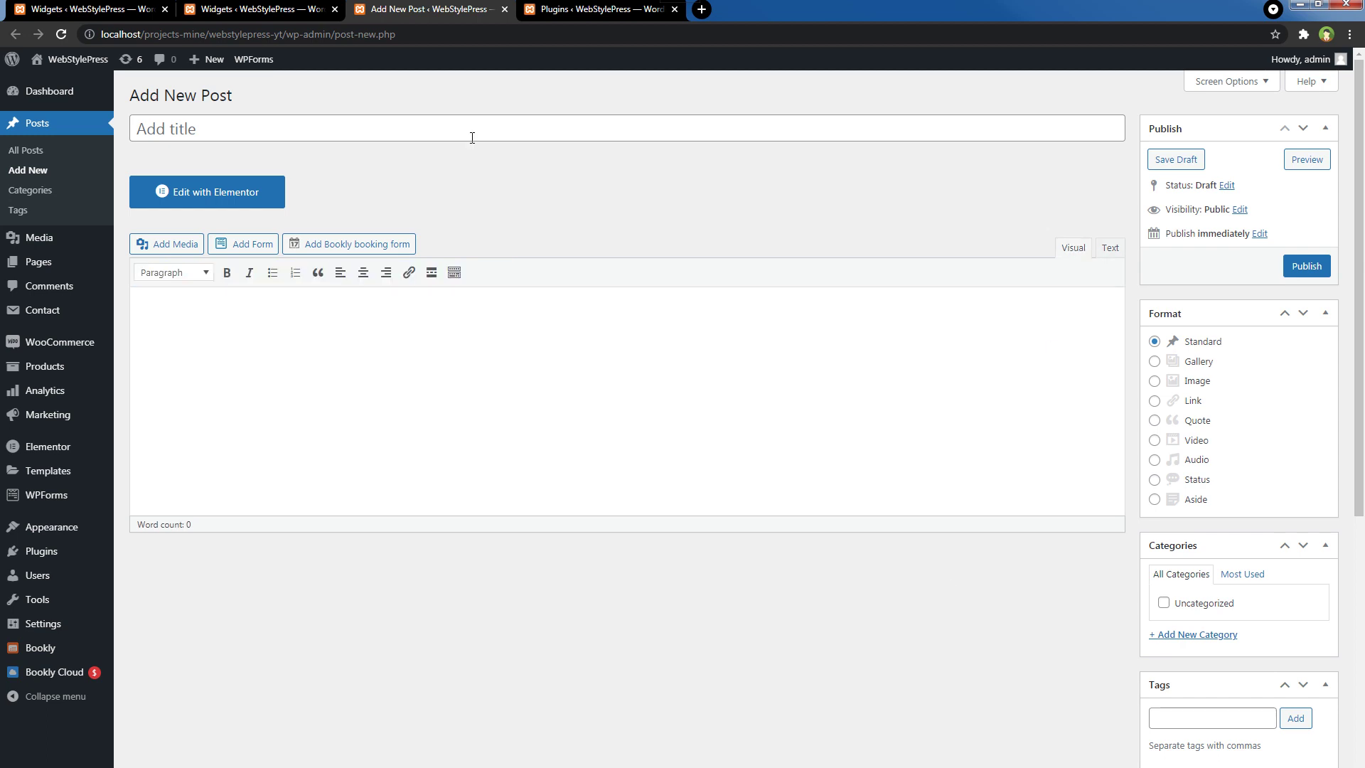
pyautogui.click(275, 18)
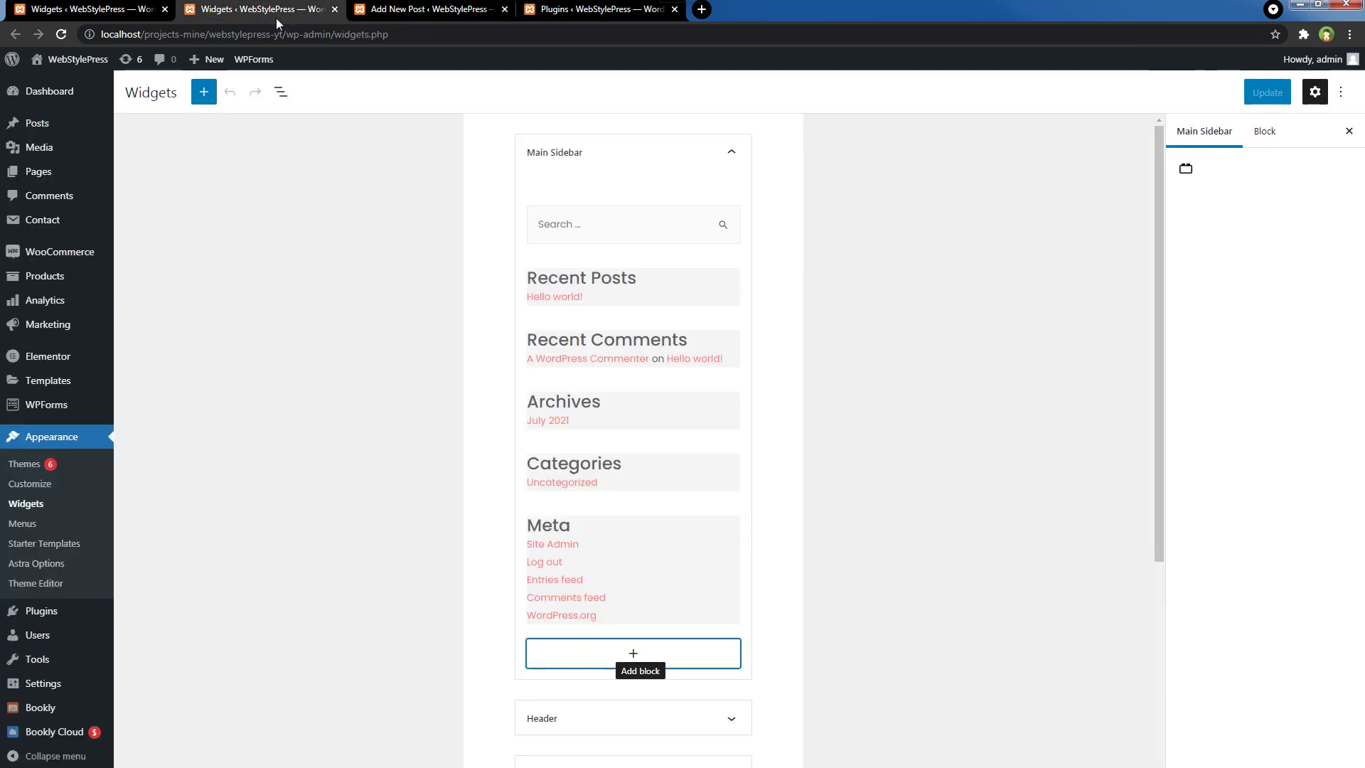
pyautogui.press('F5')
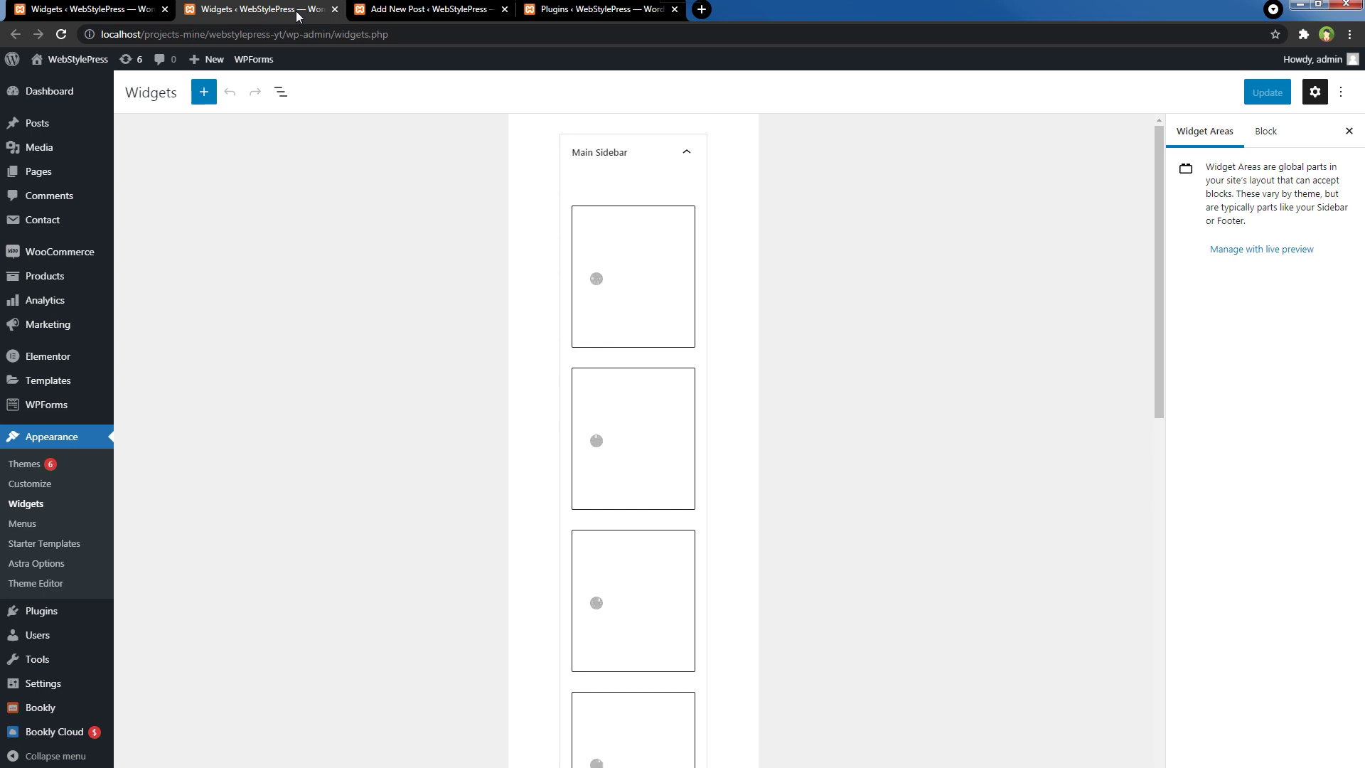
pyautogui.click(135, 19)
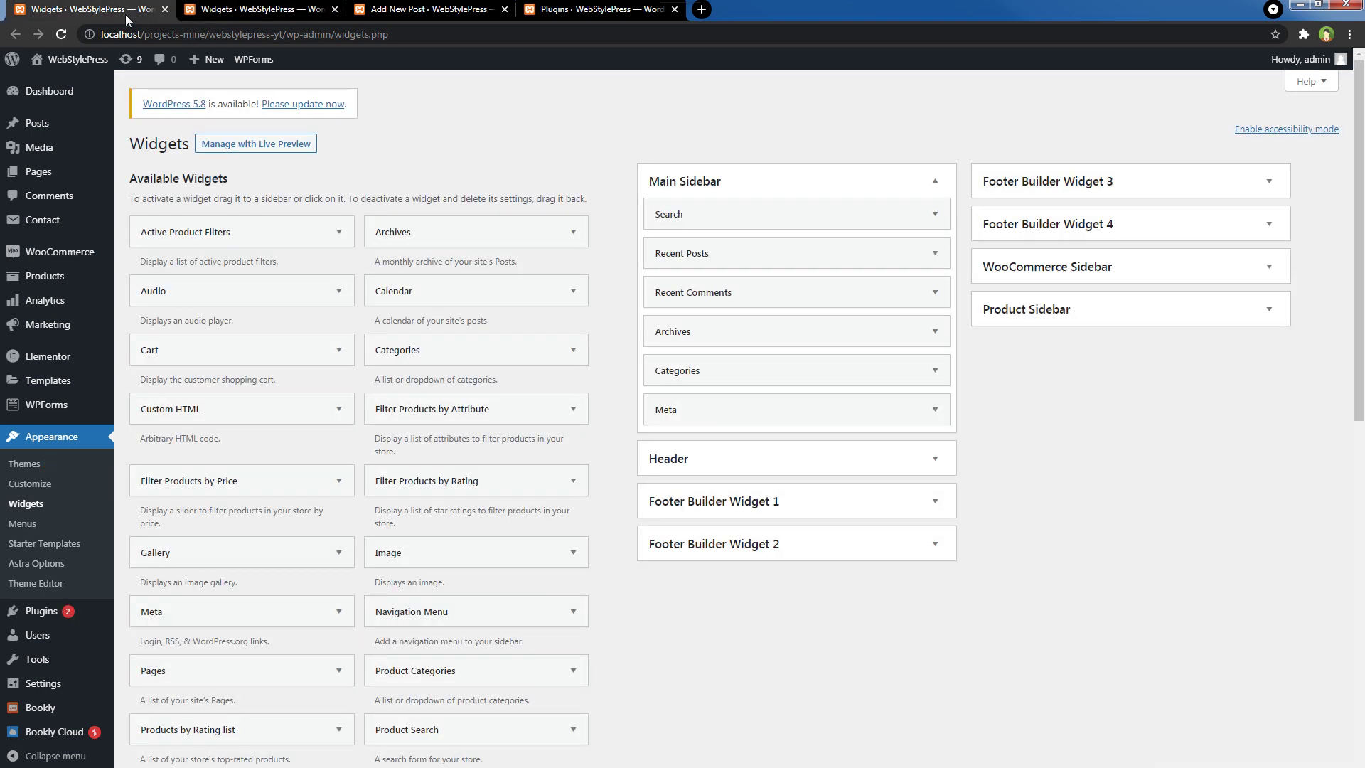
pyautogui.click(229, 12)
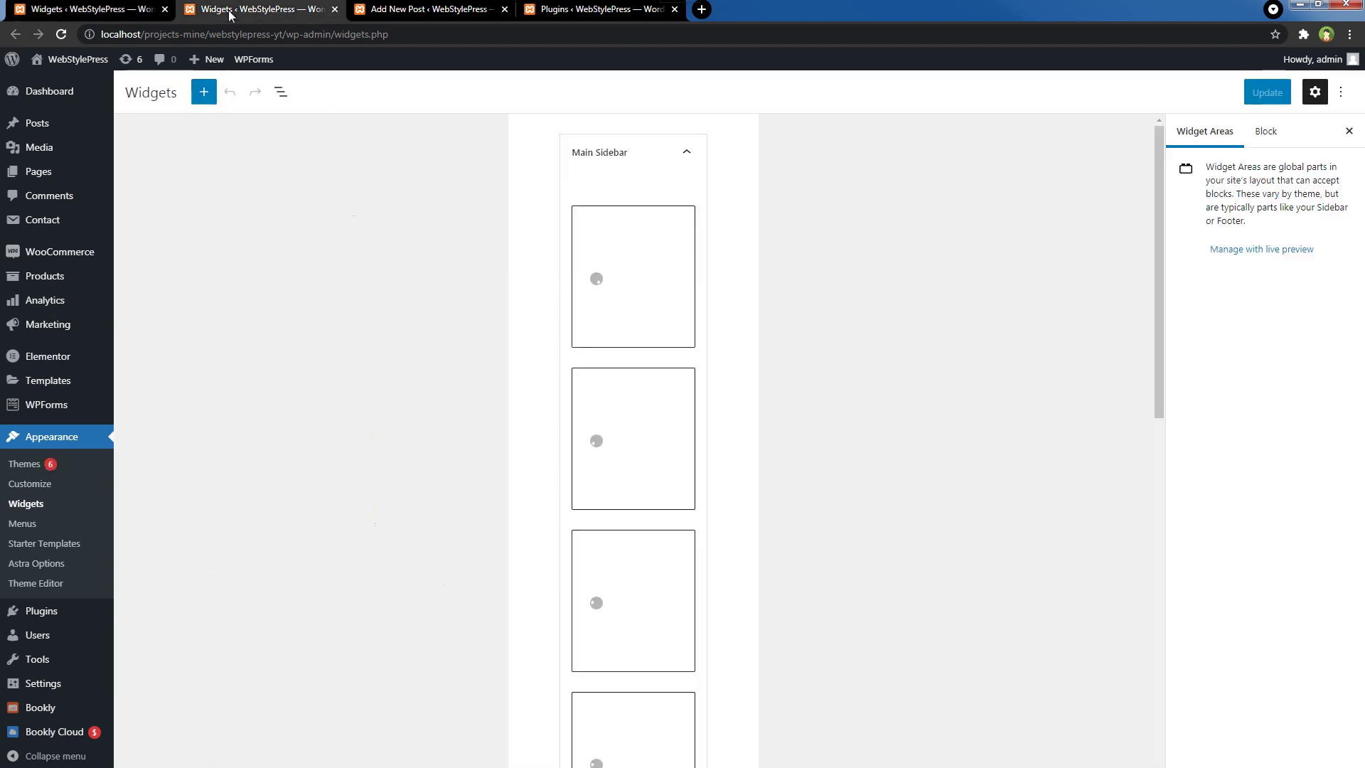
pyautogui.scroll(-10, 693, 319)
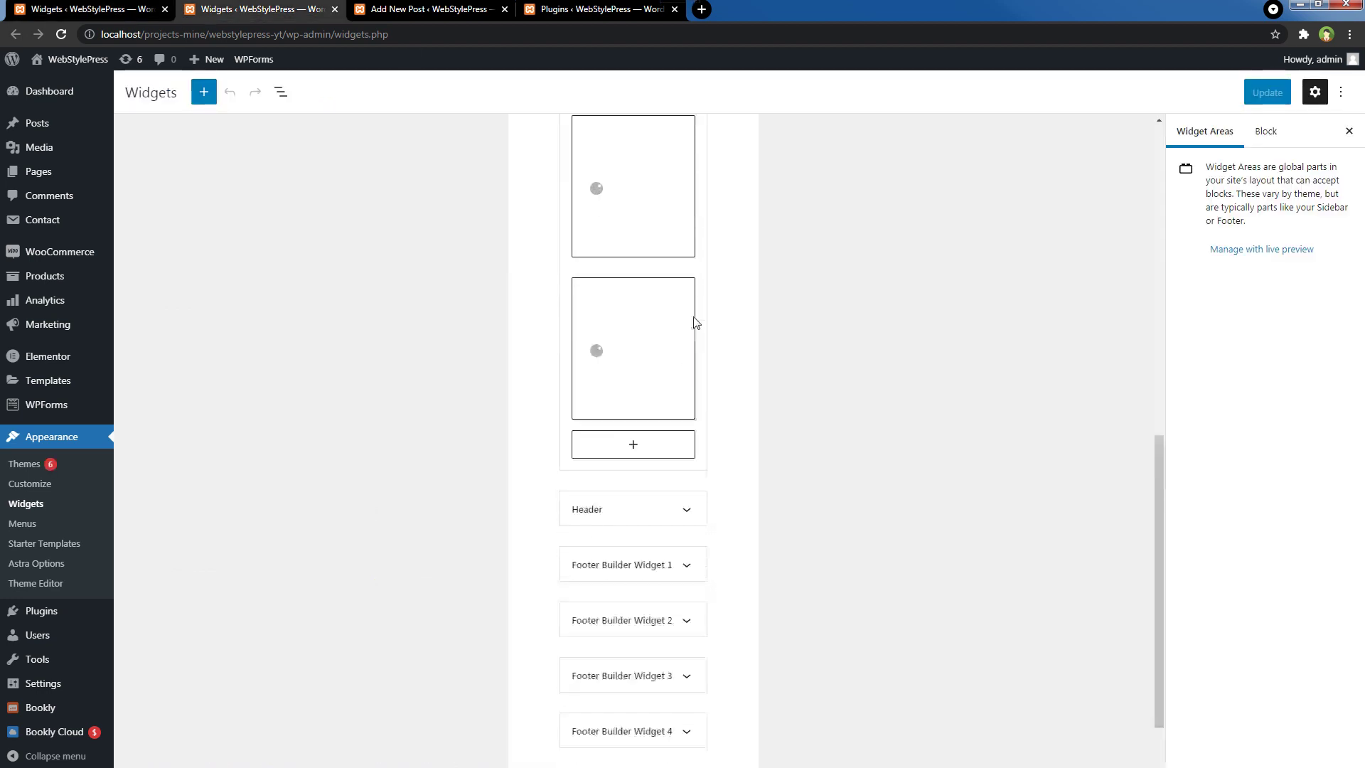
pyautogui.scroll(10, 693, 320)
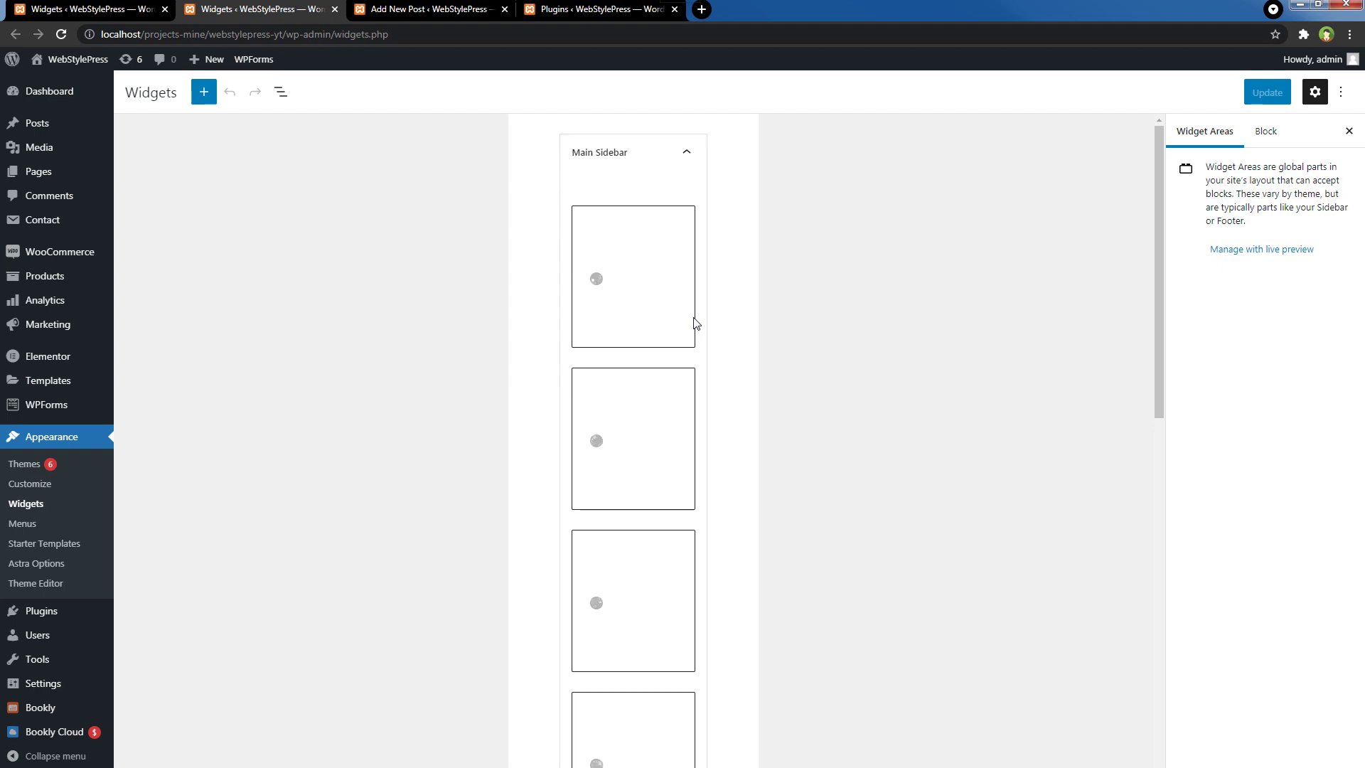
pyautogui.click(559, 13)
# Search Plugins > Add New for 'disable gutenberg', correcting the misspelled search term.
pyautogui.click(41, 509)
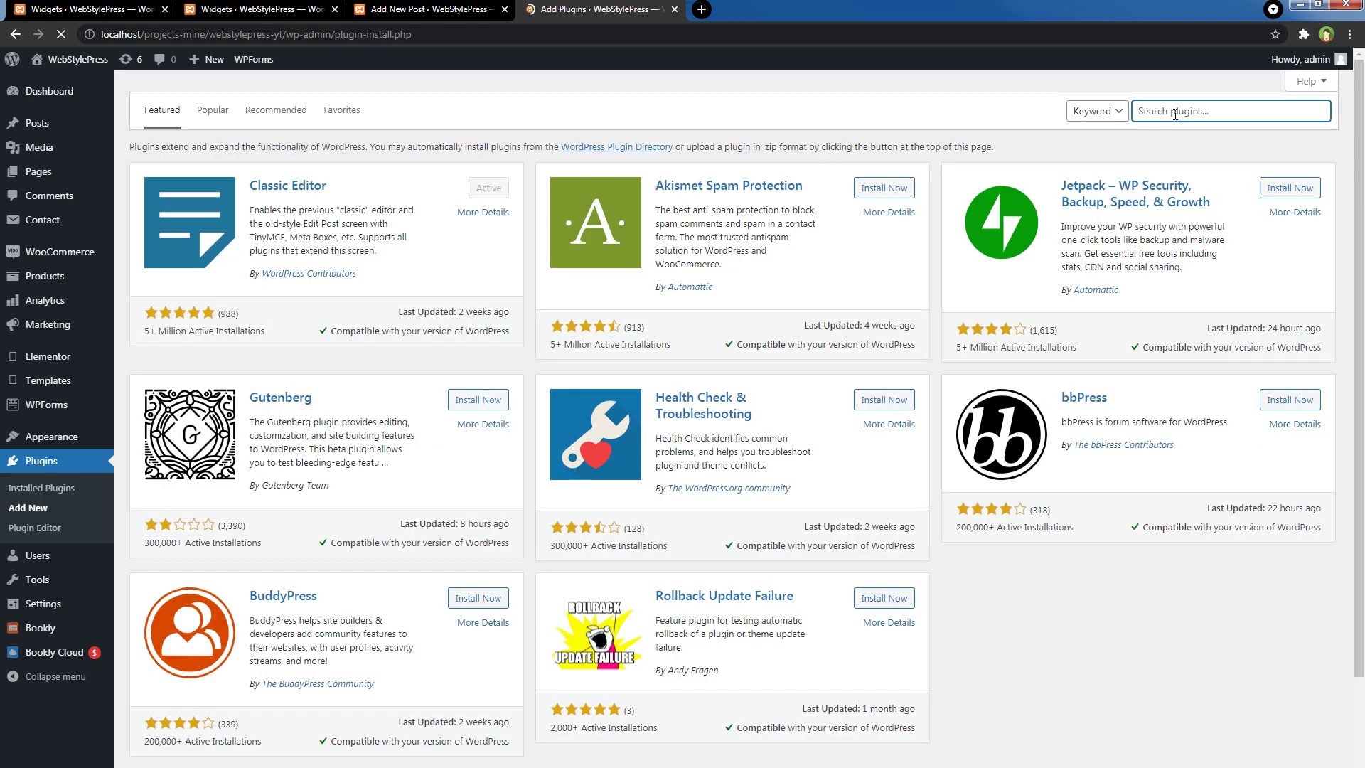
pyautogui.write('disabl gu')
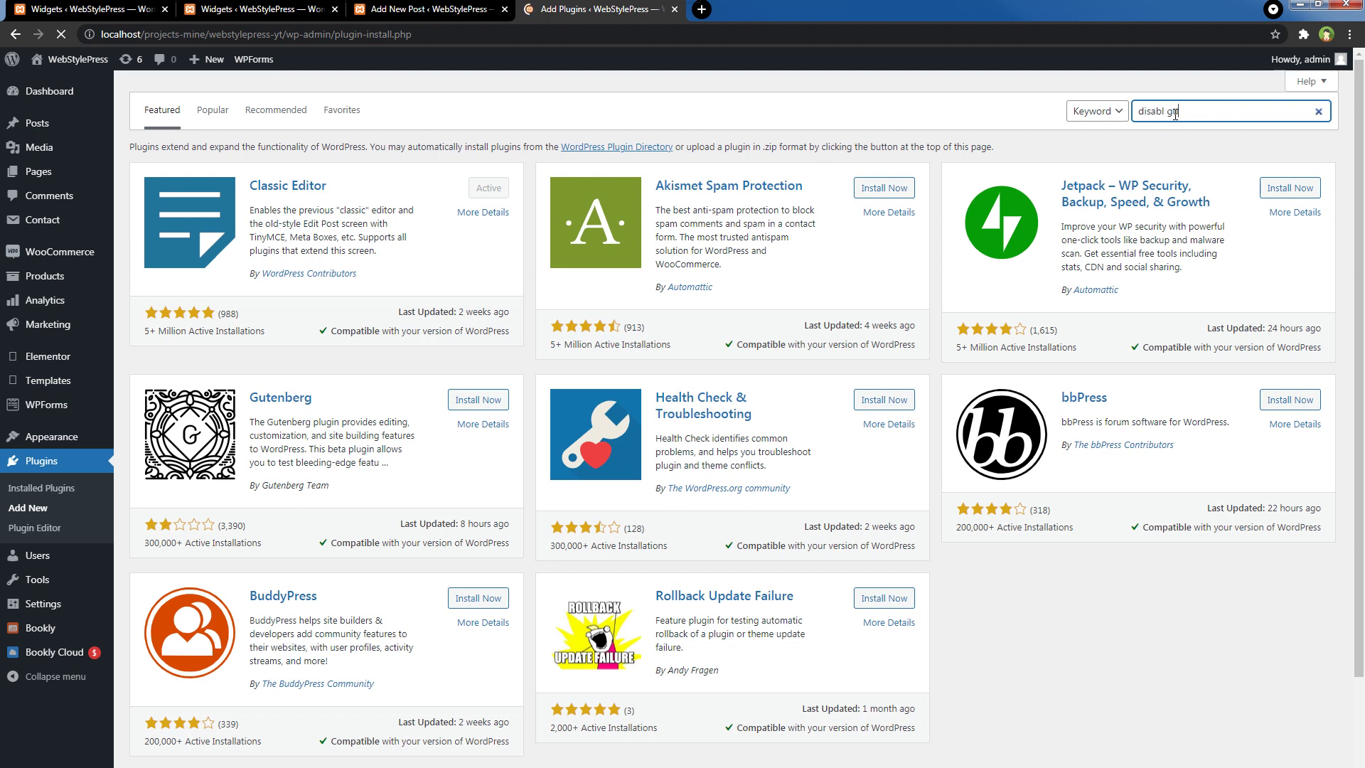
pyautogui.write('tteng')
pyautogui.press('BackSpace')
pyautogui.write('berg')
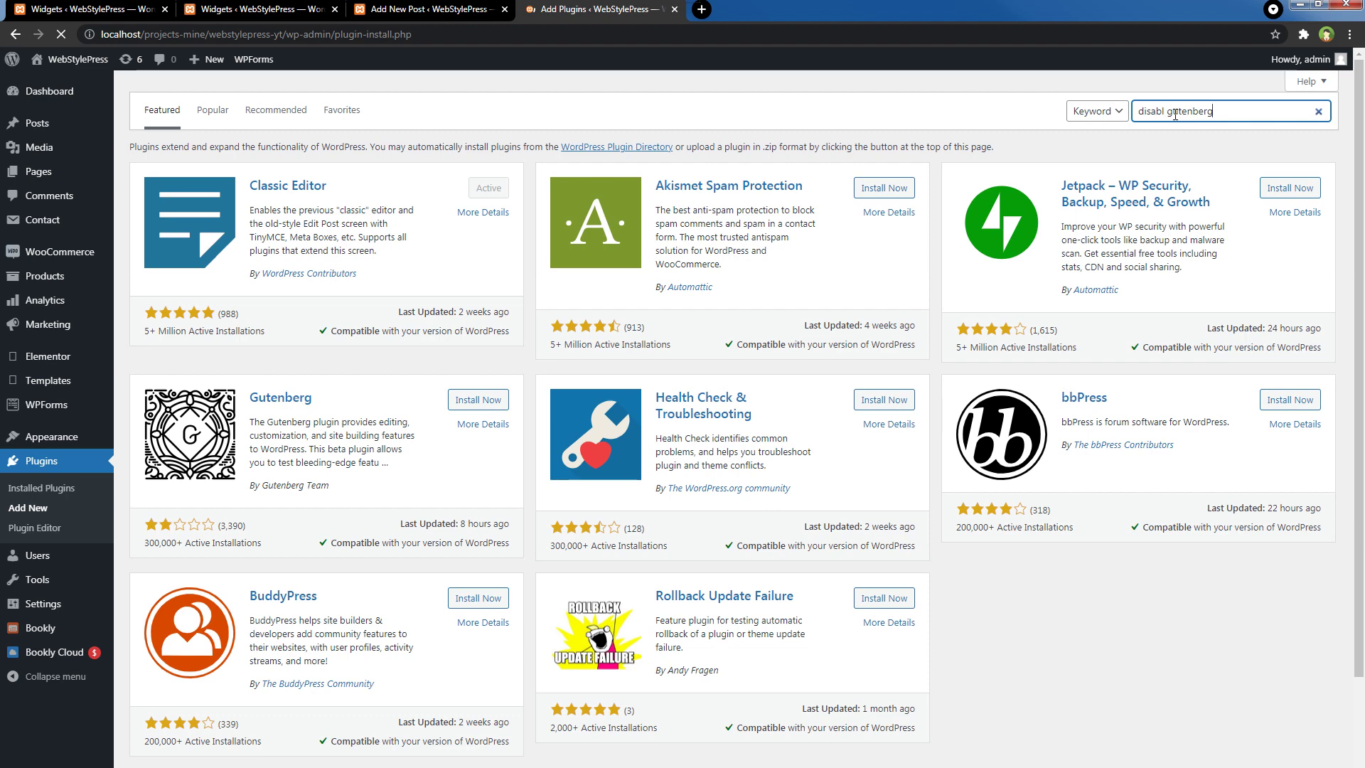
pyautogui.hotkey('ctrl', 'Left')
pyautogui.press('Left')
pyautogui.write('e')
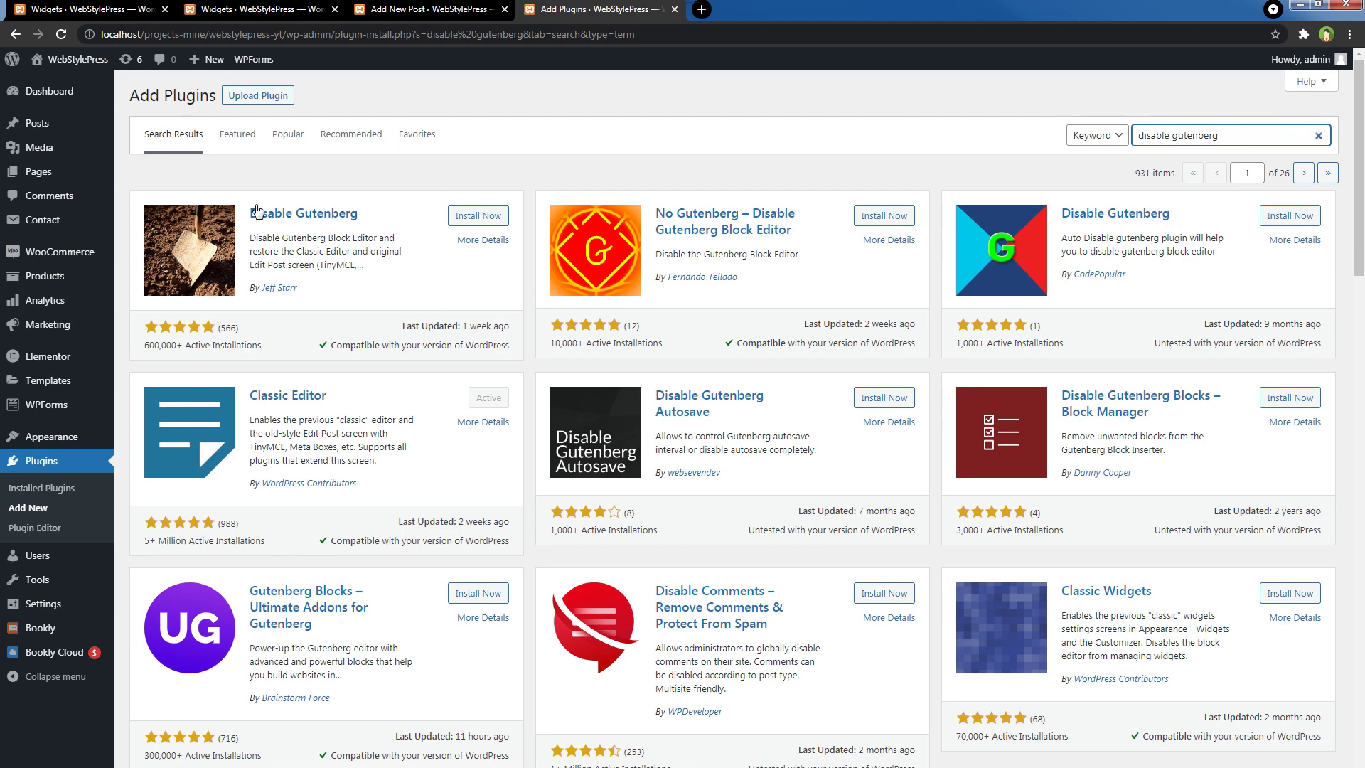
# Install and activate the Disable Gutenberg plugin and open its settings page.
pyautogui.click(475, 223)
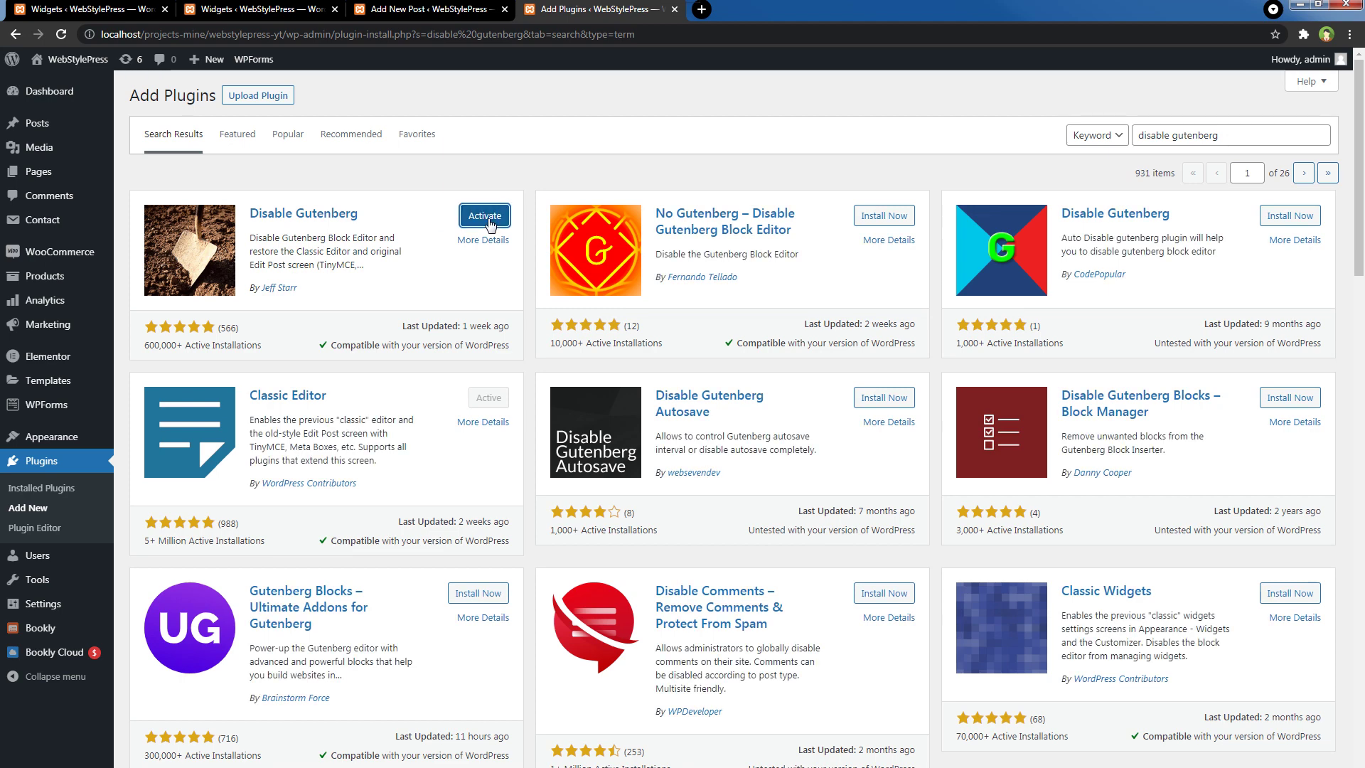
pyautogui.click(490, 224)
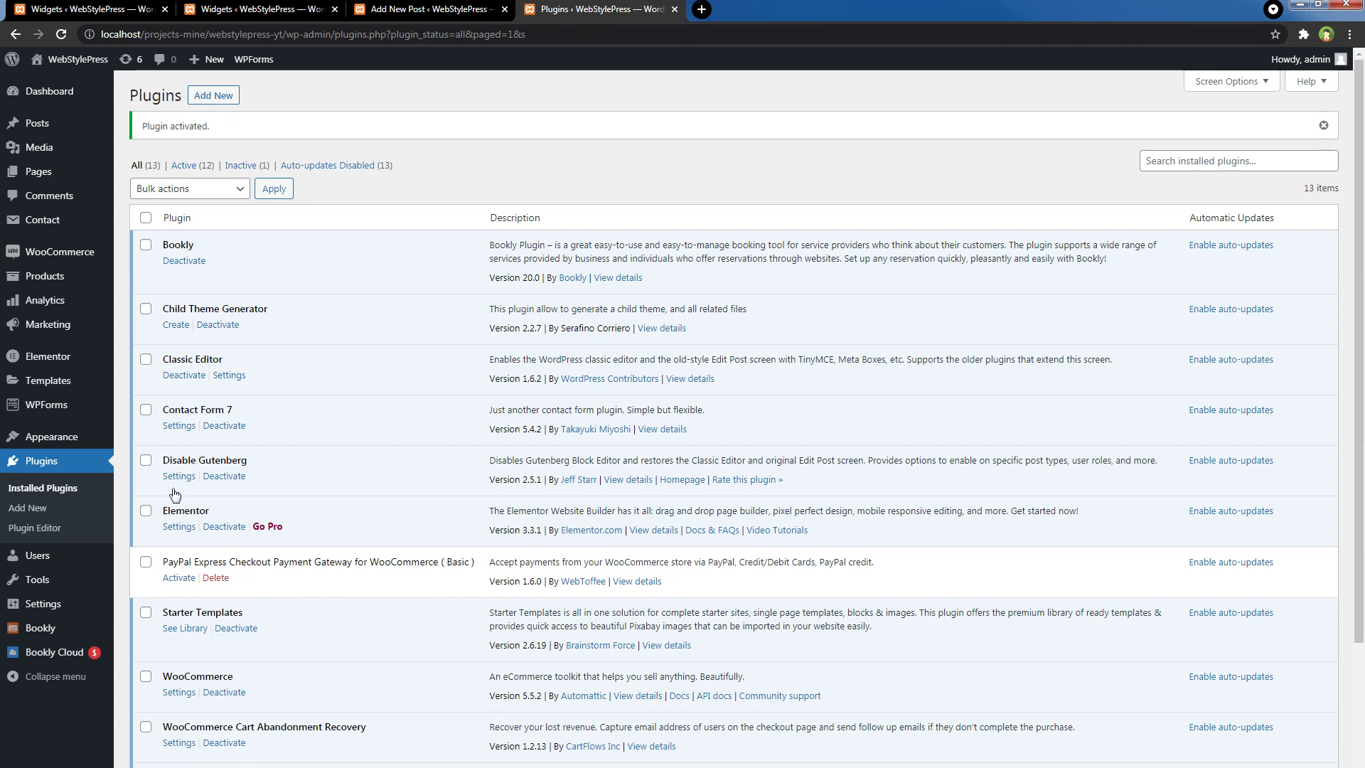
pyautogui.click(178, 477)
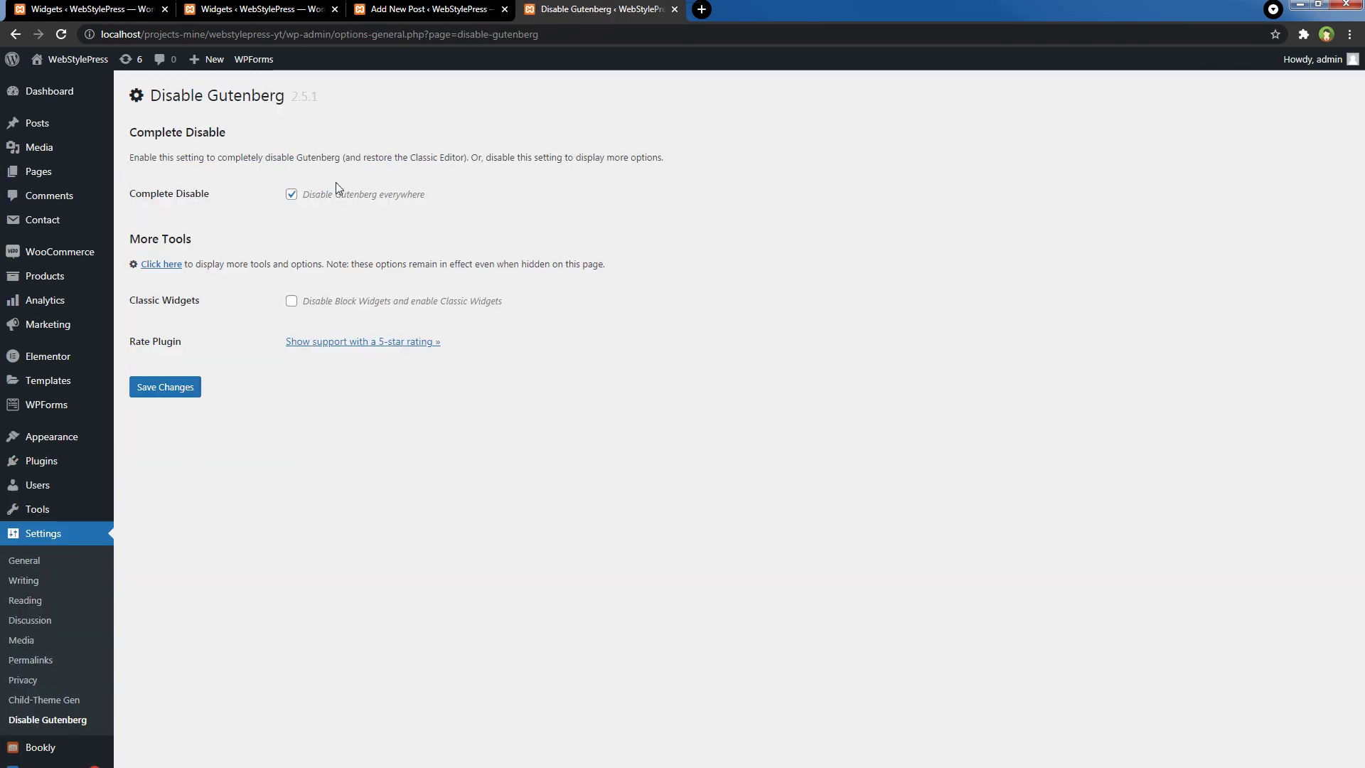
# Check 'Disable Block Widgets and enable Classic Widgets' alongside Complete Disable, and save the settings.
pyautogui.moveTo(436, 192); pyautogui.dragTo(306, 196)
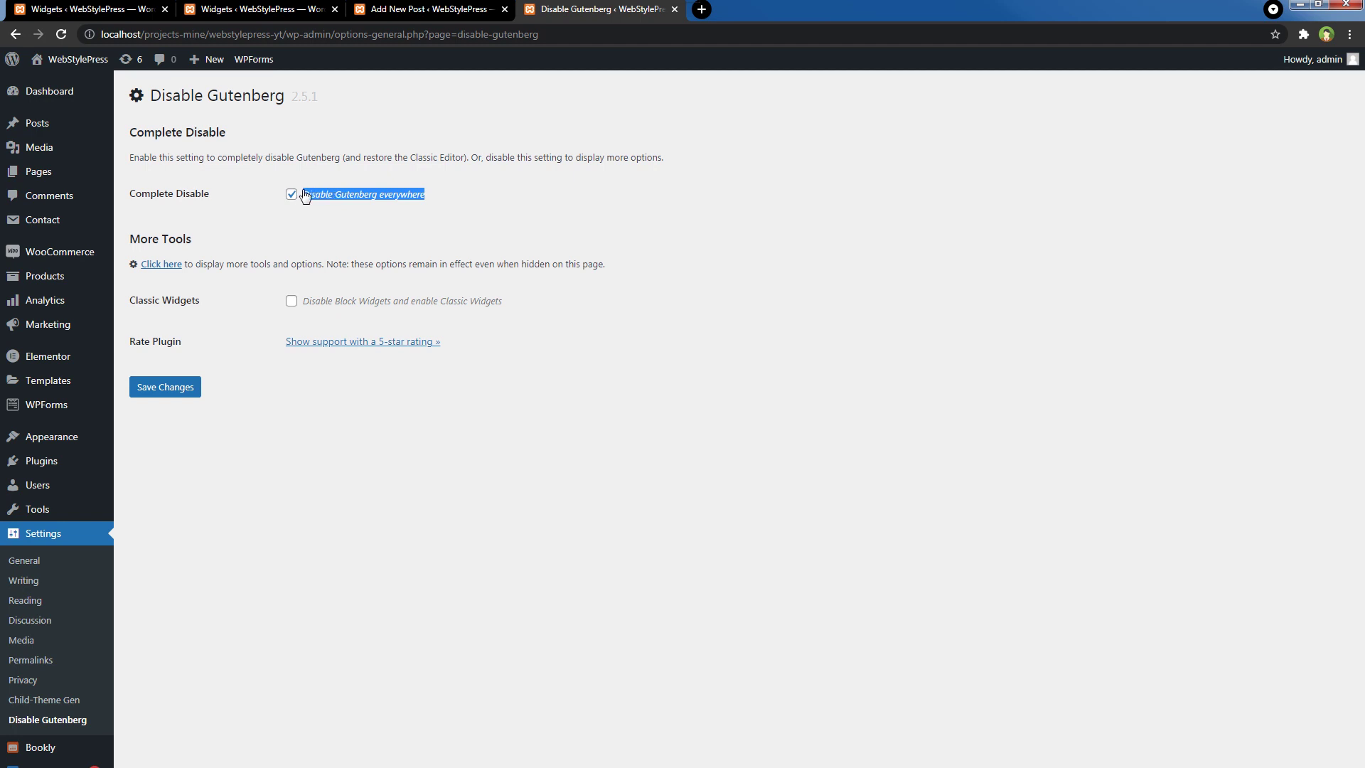
pyautogui.moveTo(301, 307); pyautogui.dragTo(509, 309)
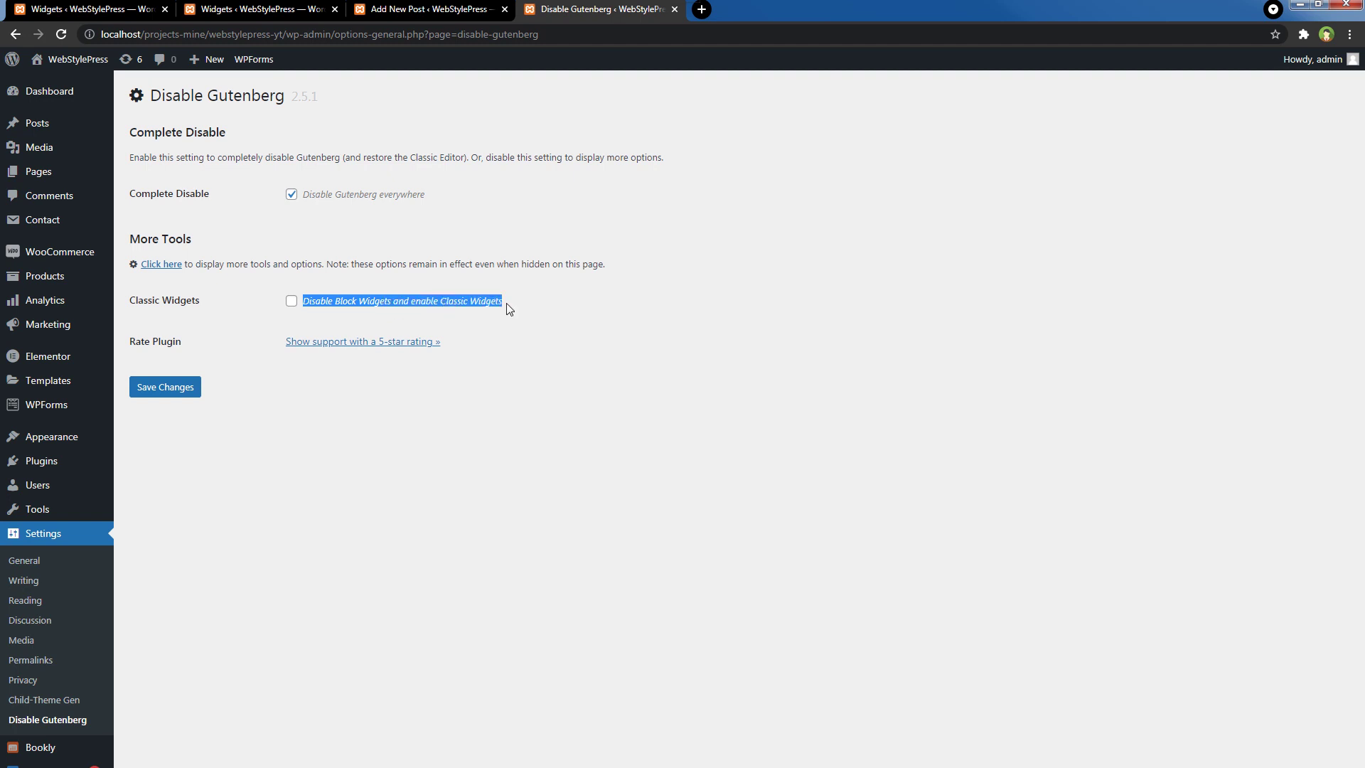
pyautogui.click(292, 301)
pyautogui.click(176, 389)
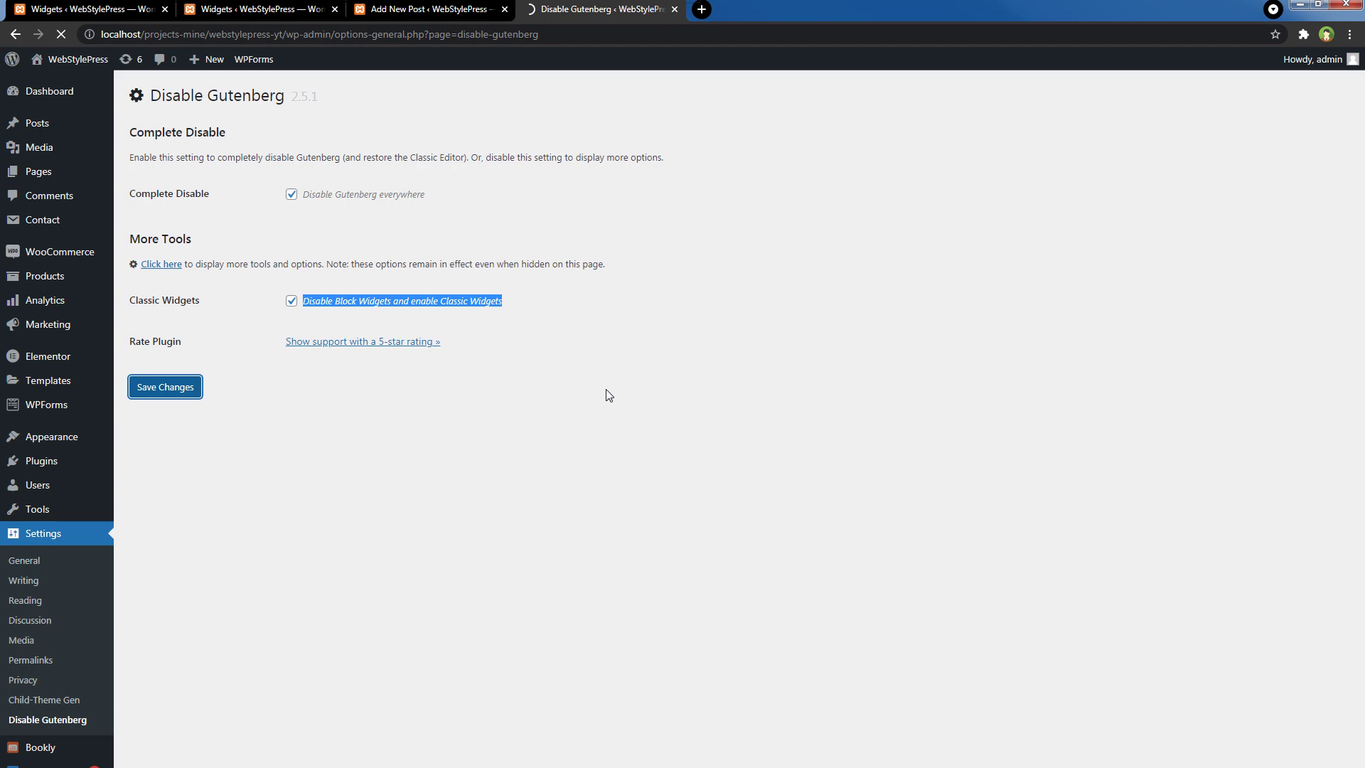
# Deactivate Classic Editor in Installed Plugins and reload the new post page, which stays classic.
pyautogui.click(41, 460)
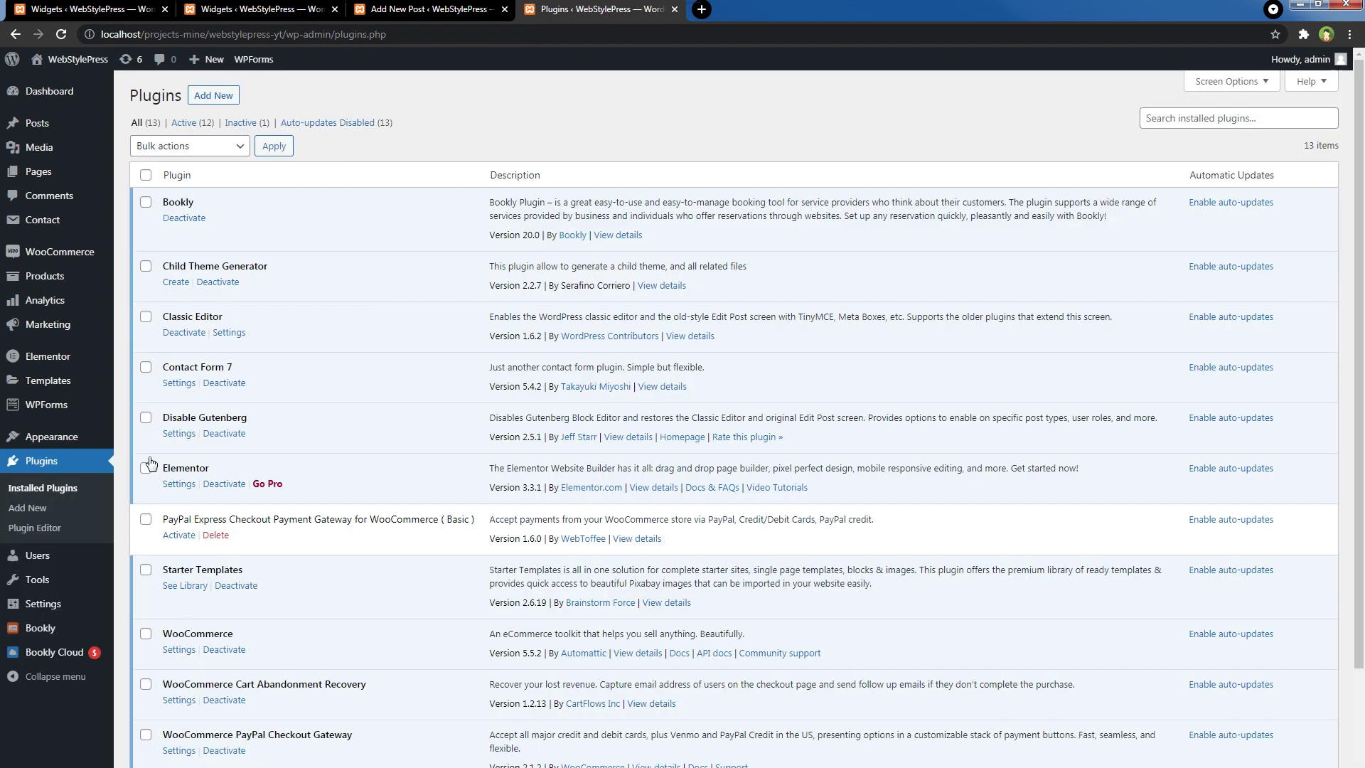
pyautogui.click(175, 340)
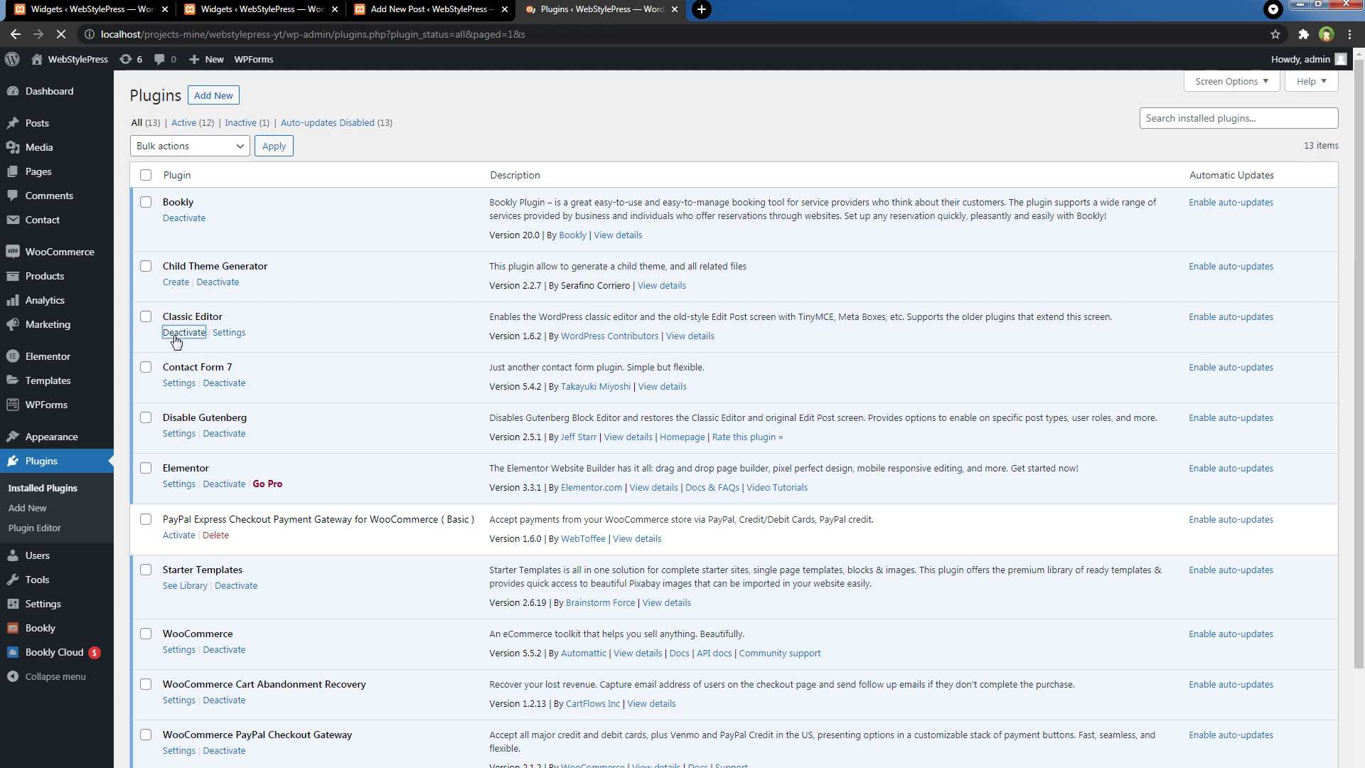
pyautogui.click(413, 9)
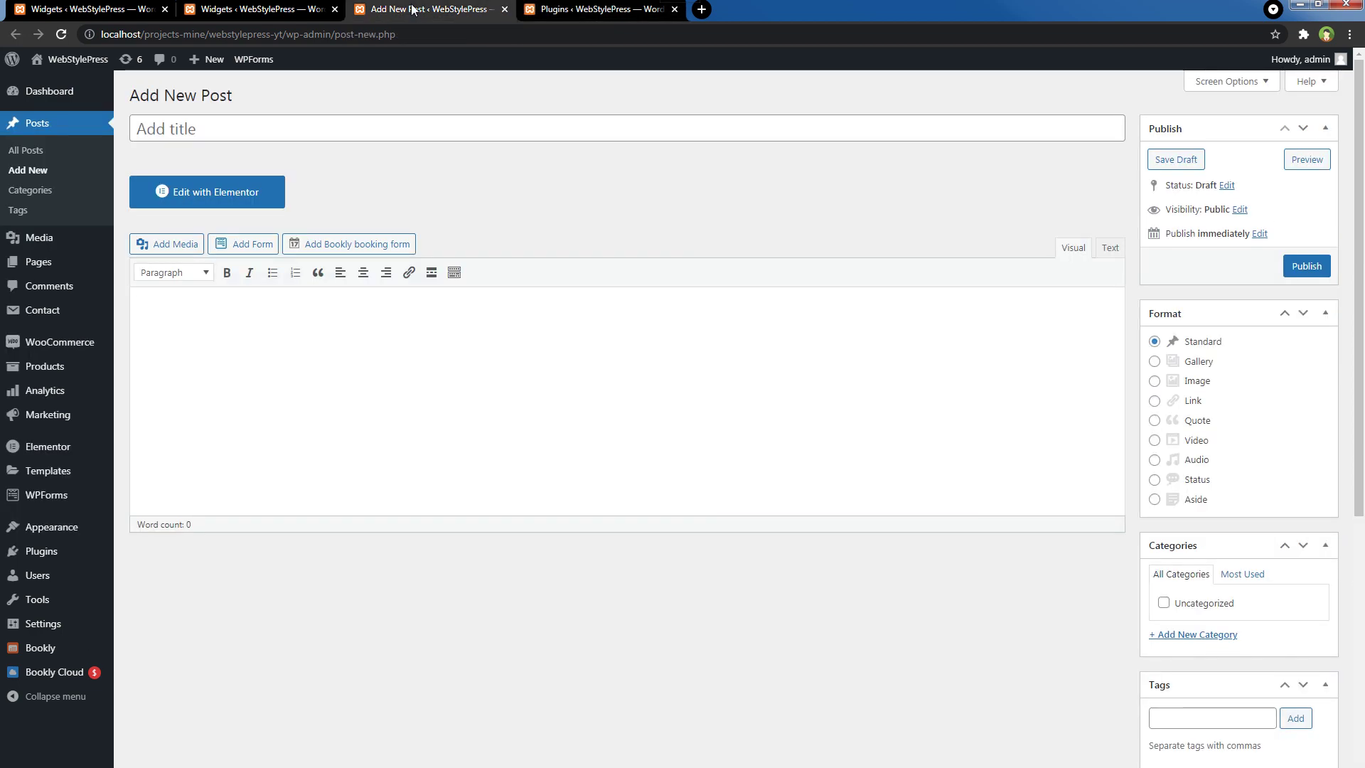
pyautogui.press('F5')
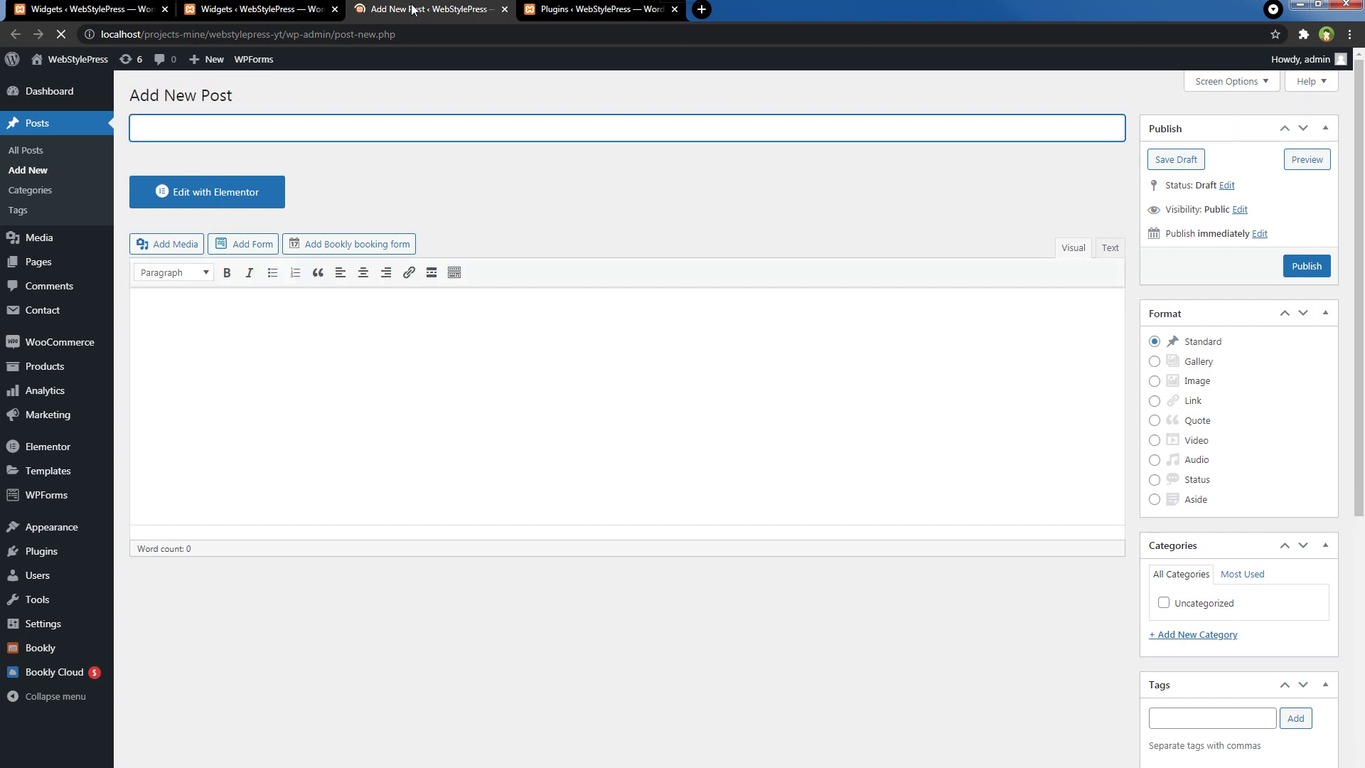
pyautogui.click(267, 13)
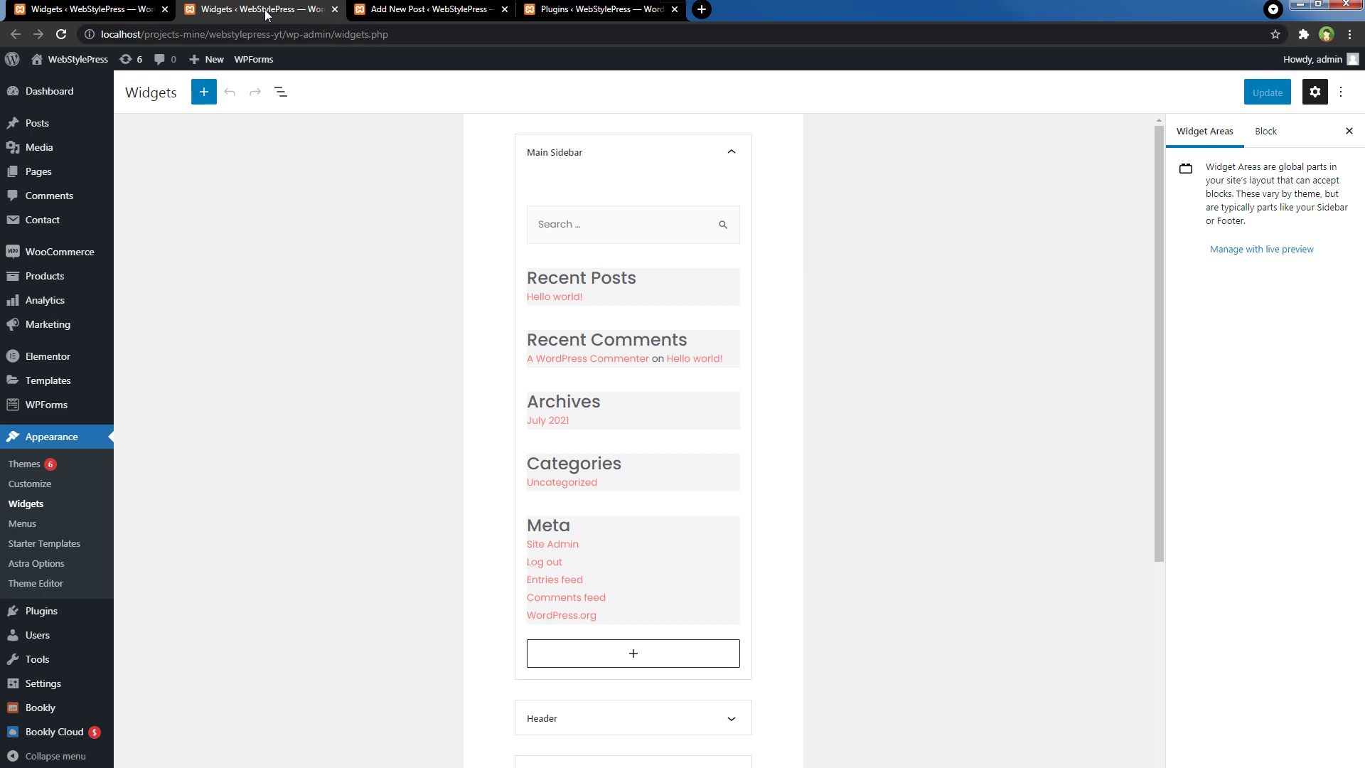
# Reload Widgets into the classic layout and expand the Main Sidebar's Search widget.
pyautogui.press('F5')
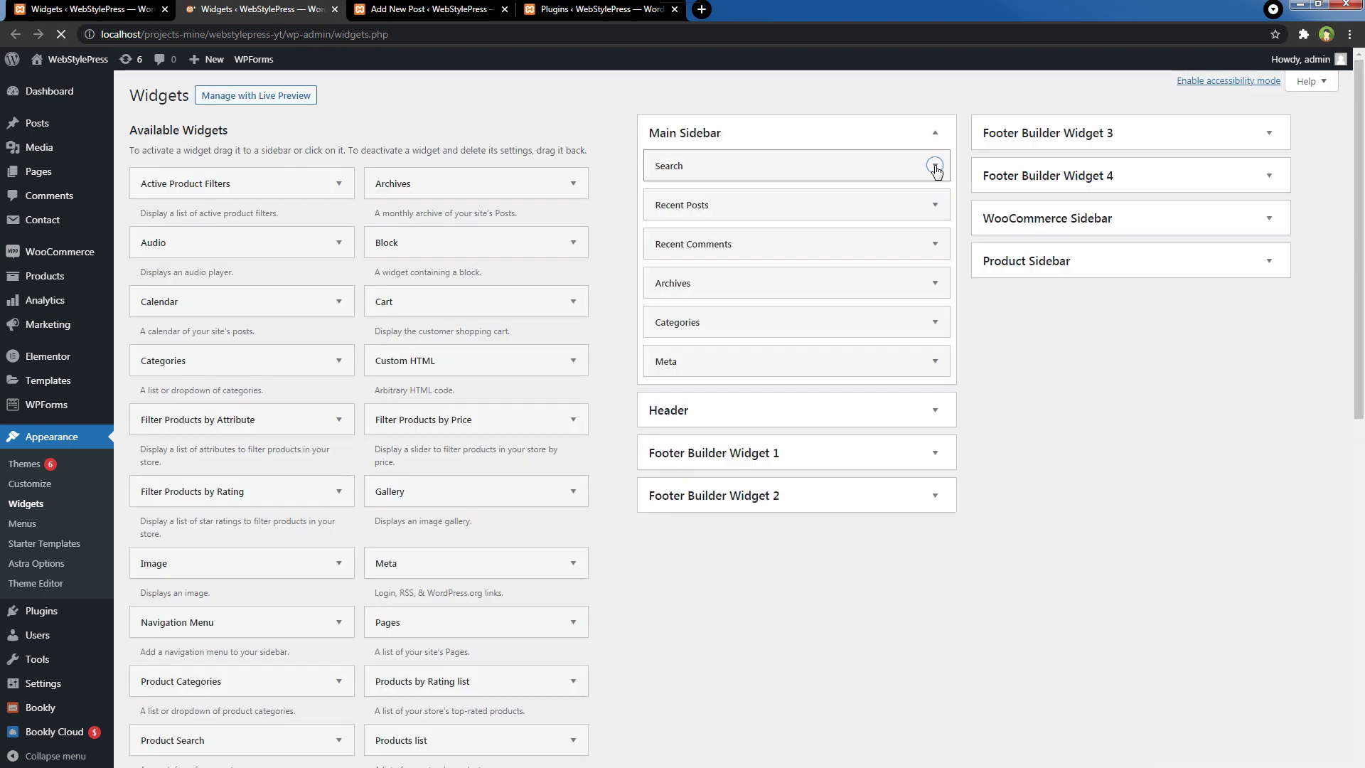
pyautogui.click(935, 167)
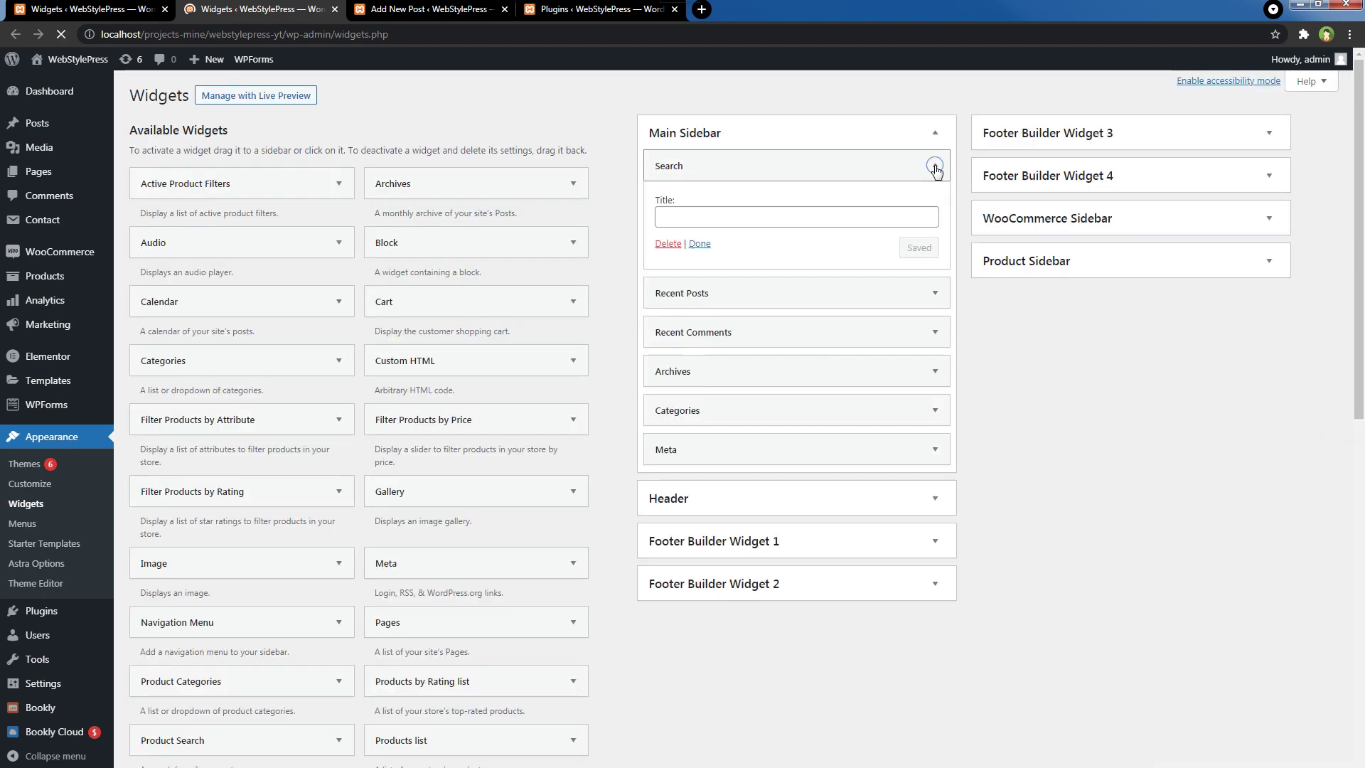